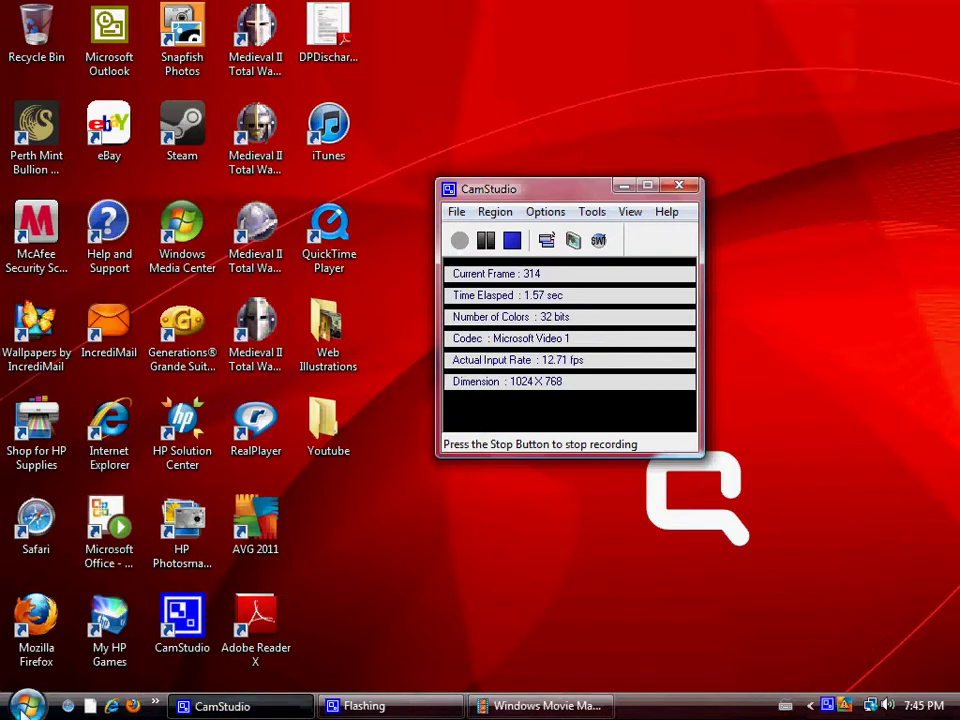
- Launch Windows Movie Maker from the Start menu
{"action": "left_click", "coordinate": [27, 706]}
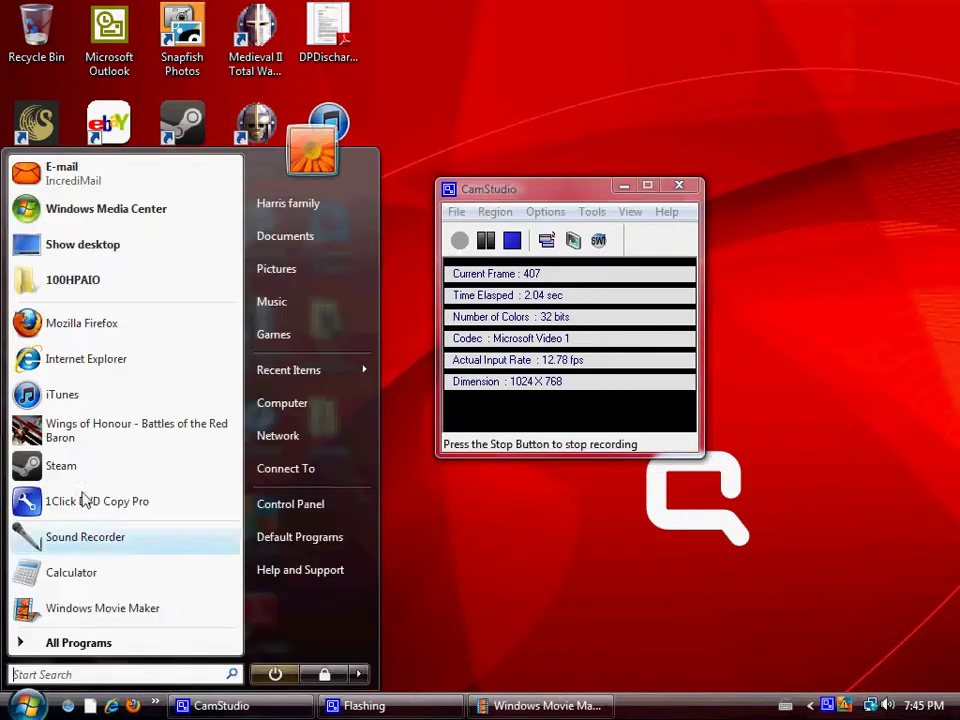
{"action": "left_click", "coordinate": [84, 609]}
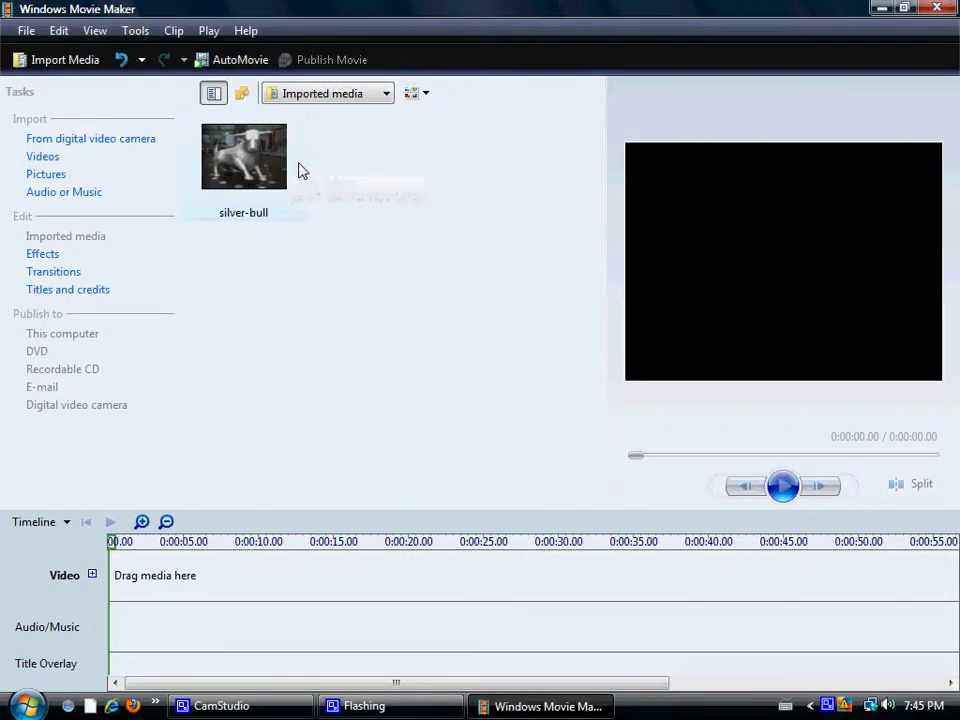
- Import the dd395-choice and dd395-TSA pictures from the Web Illustrations folder
{"action": "left_click", "coordinate": [55, 178]}
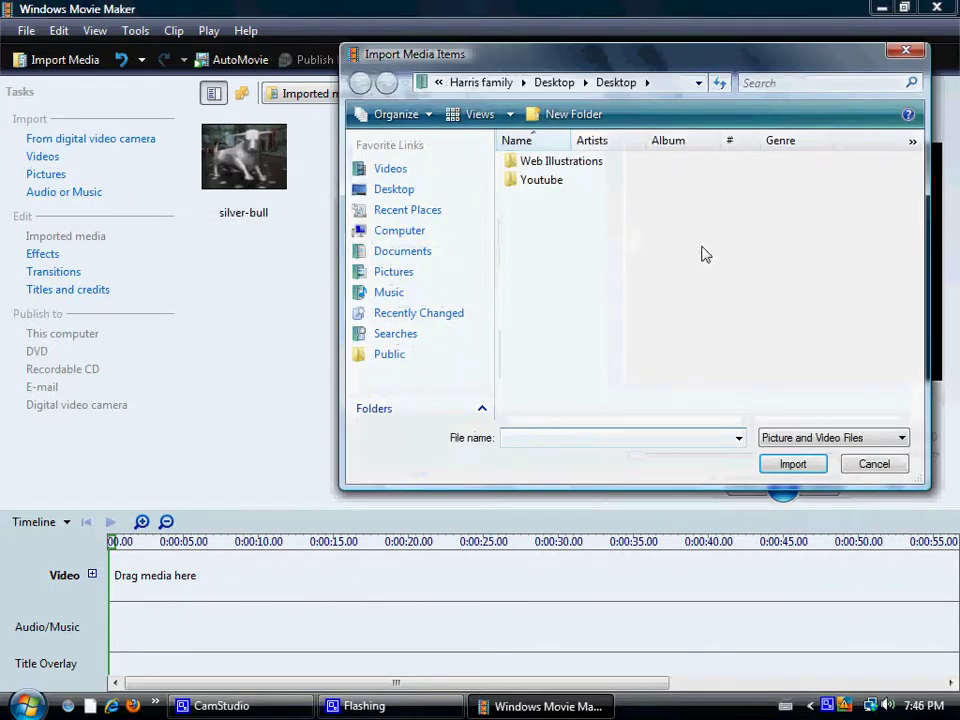
{"action": "double_click", "coordinate": [578, 170]}
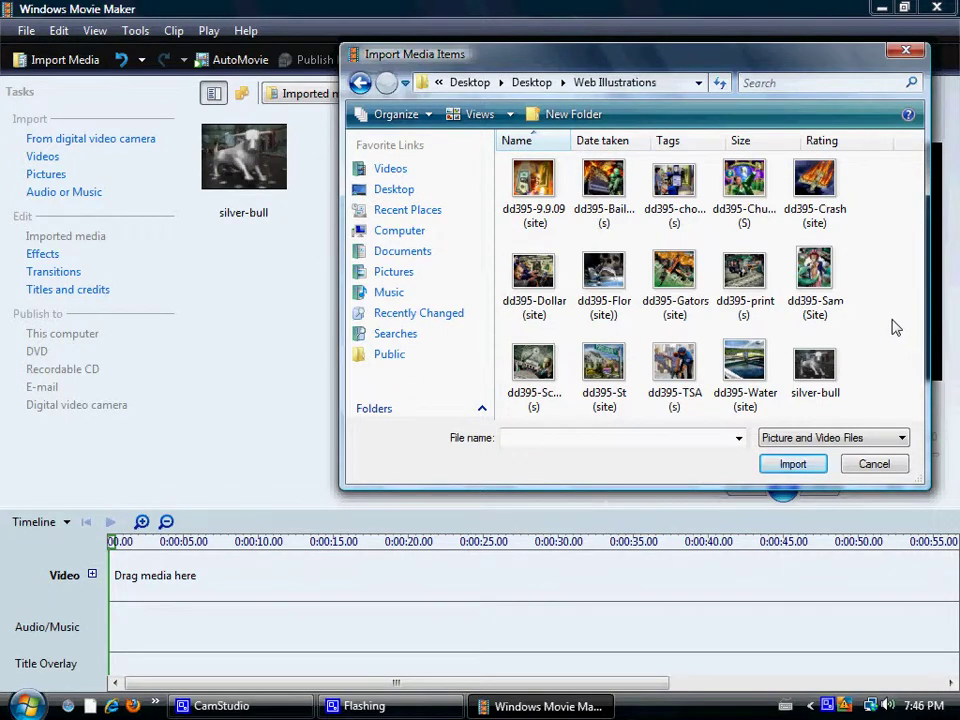
{"action": "left_click", "coordinate": [676, 205]}
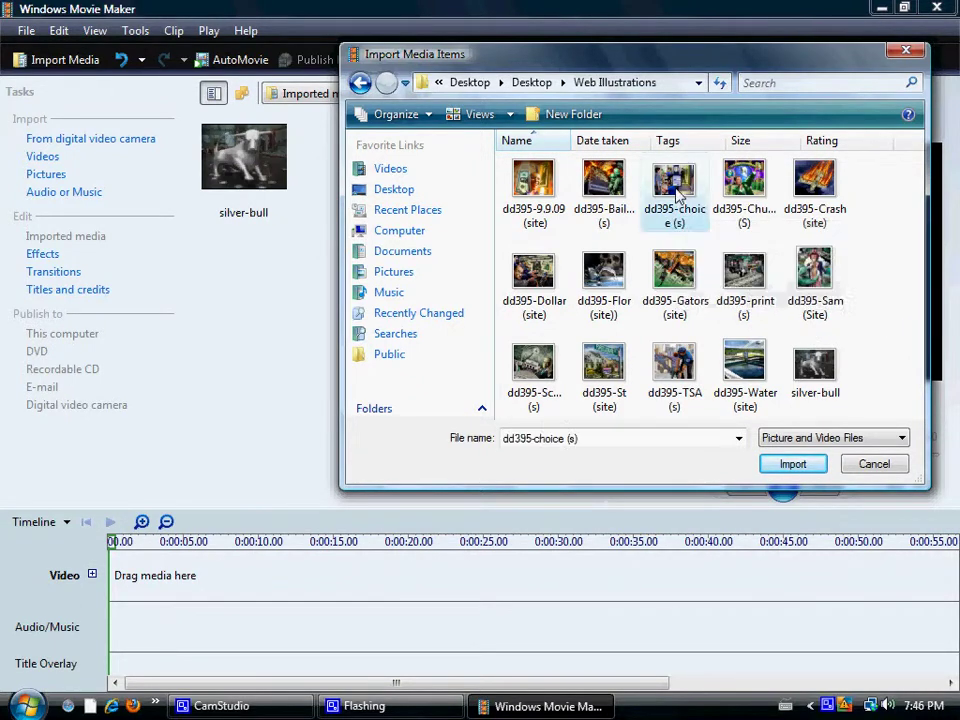
{"action": "left_click", "coordinate": [793, 465]}
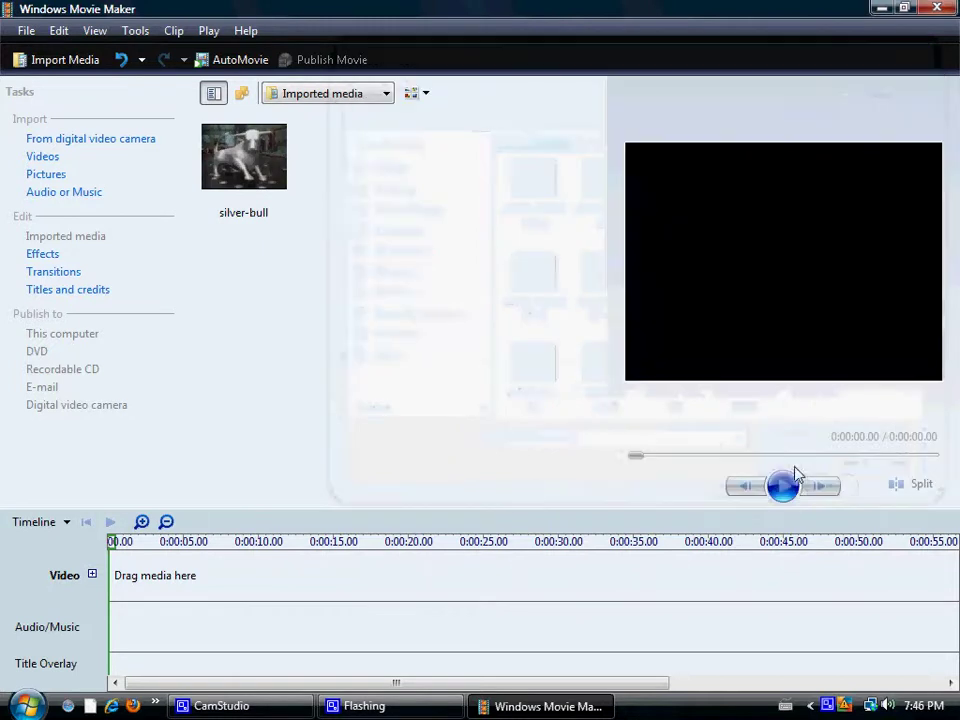
{"action": "left_click", "coordinate": [58, 176]}
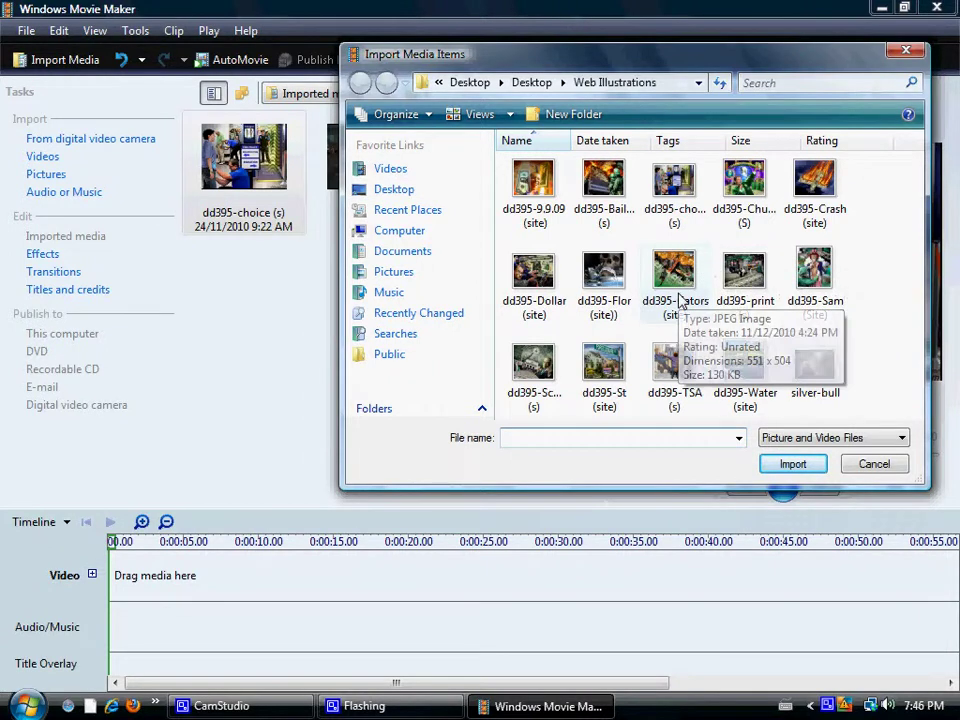
{"action": "left_click", "coordinate": [676, 378]}
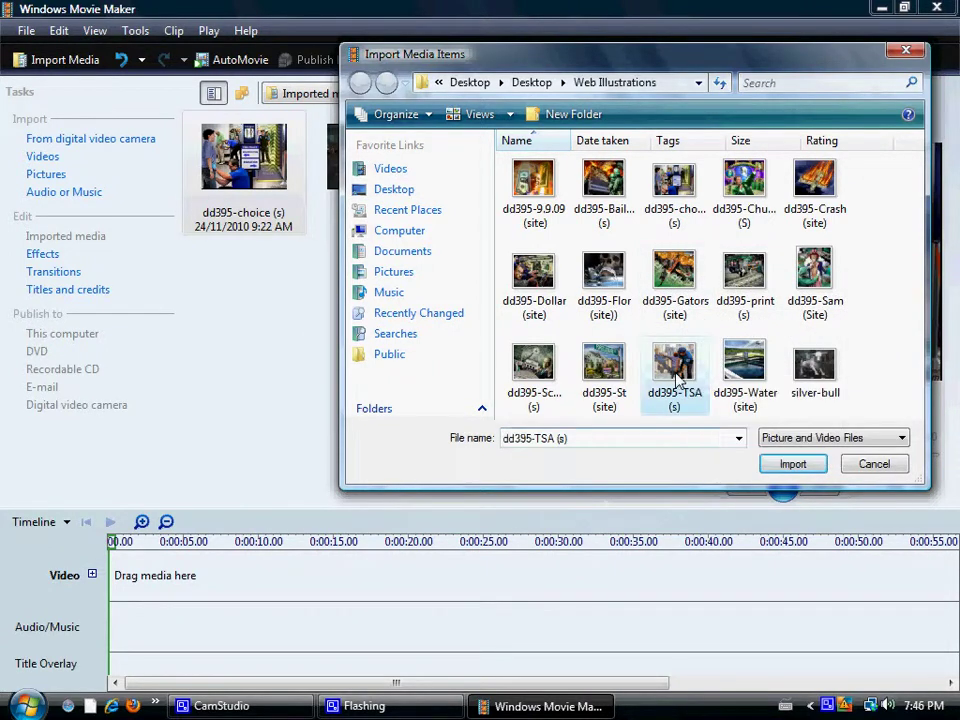
{"action": "left_click", "coordinate": [792, 465]}
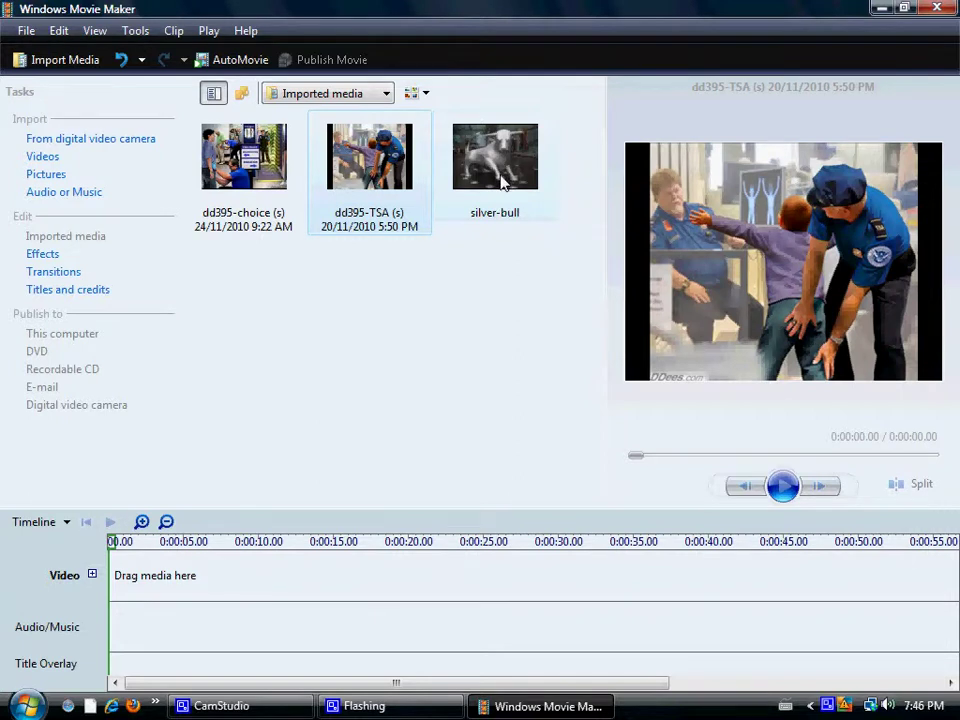
- Show the silver-bull picture in the preview monitor
{"action": "left_click", "coordinate": [503, 180]}
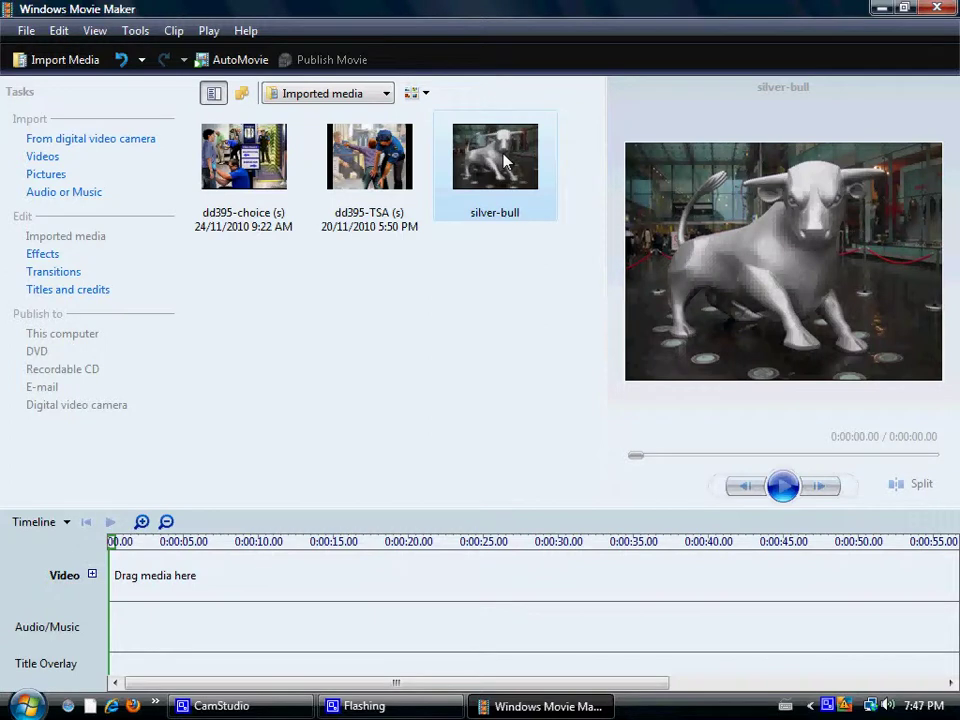
- Place silver-bull, dd395-choice and dd395-TSA on the video track in that order
{"action": "left_click_drag", "start_coordinate": [505, 163], "coordinate": [221, 568]}
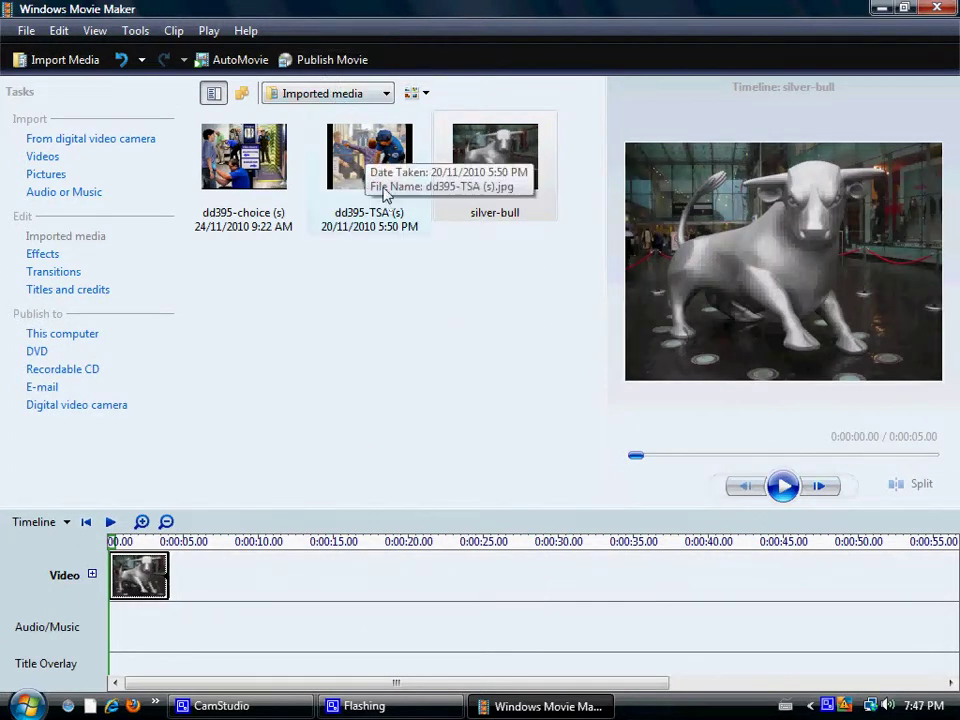
{"action": "left_click_drag", "start_coordinate": [238, 150], "coordinate": [272, 553]}
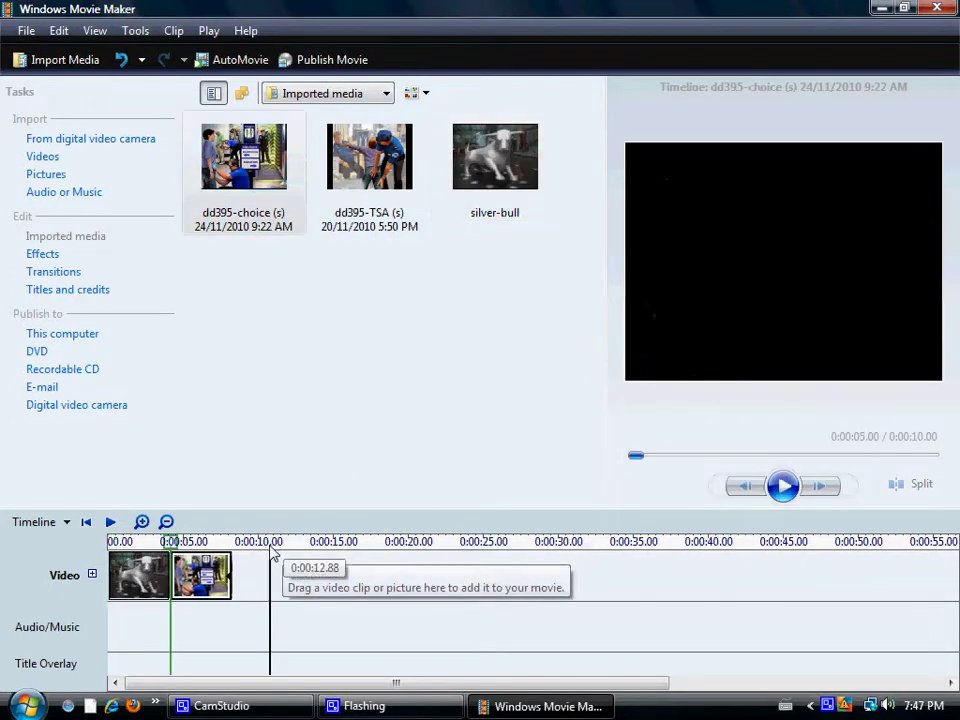
{"action": "left_click_drag", "start_coordinate": [369, 156], "coordinate": [358, 545]}
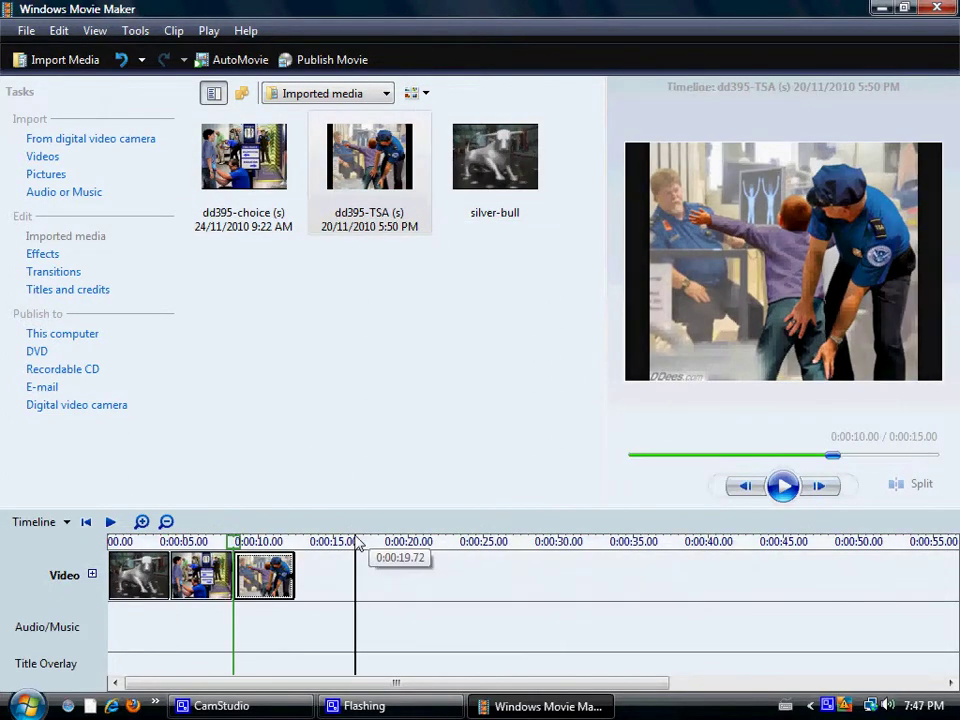
- Lengthen the silver-bull clip to about 20 seconds and extend dd395-choice
{"action": "left_click", "coordinate": [167, 572]}
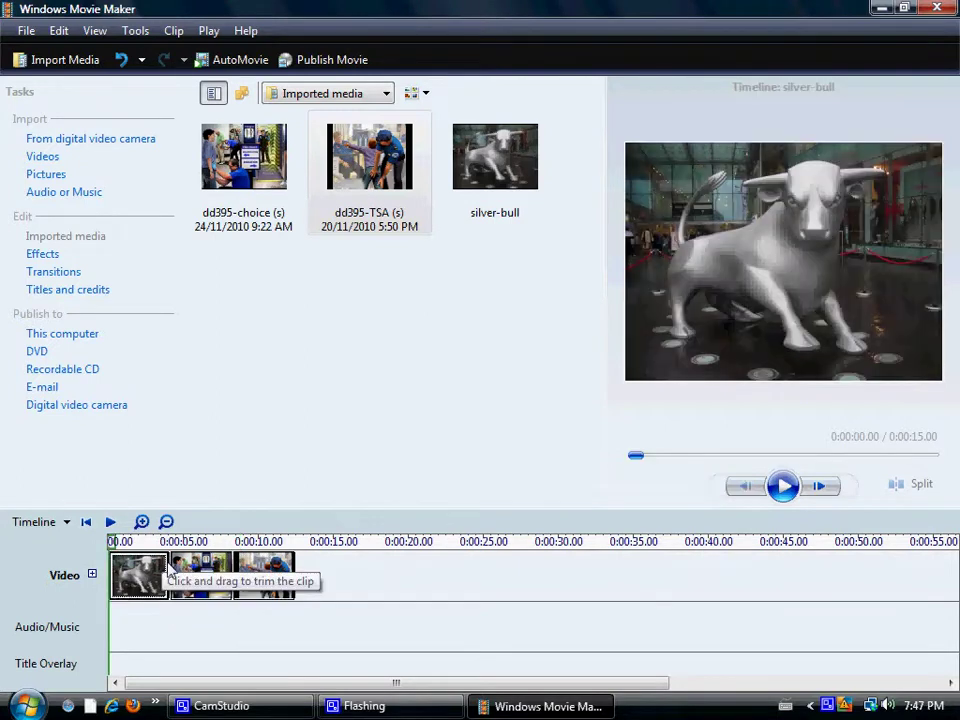
{"action": "left_click_drag", "start_coordinate": [168, 570], "coordinate": [412, 598]}
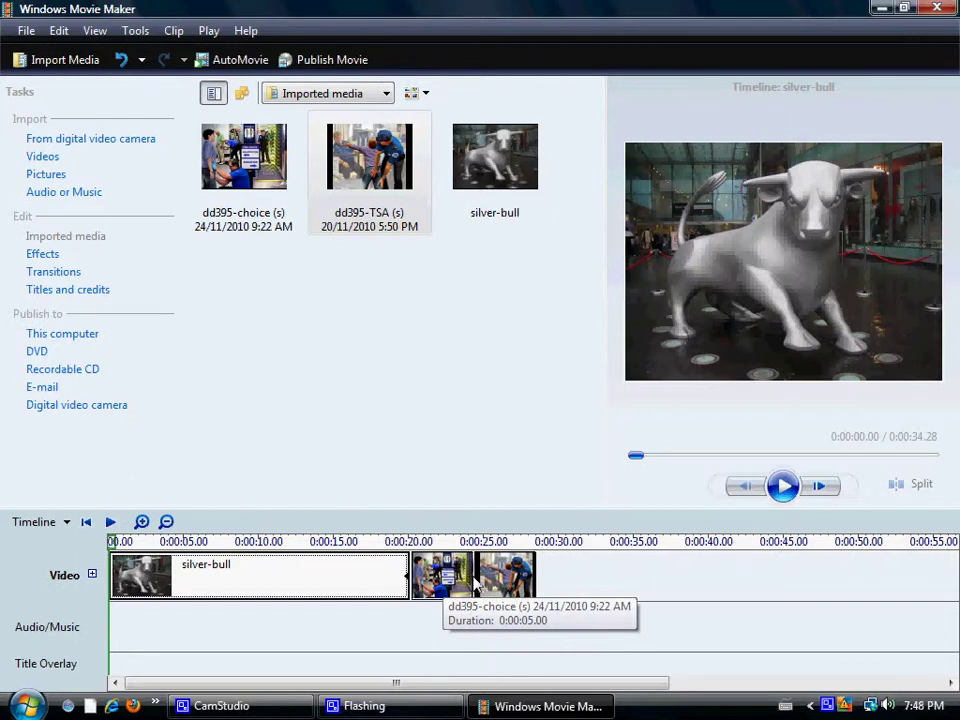
{"action": "left_click_drag", "start_coordinate": [475, 584], "coordinate": [866, 591]}
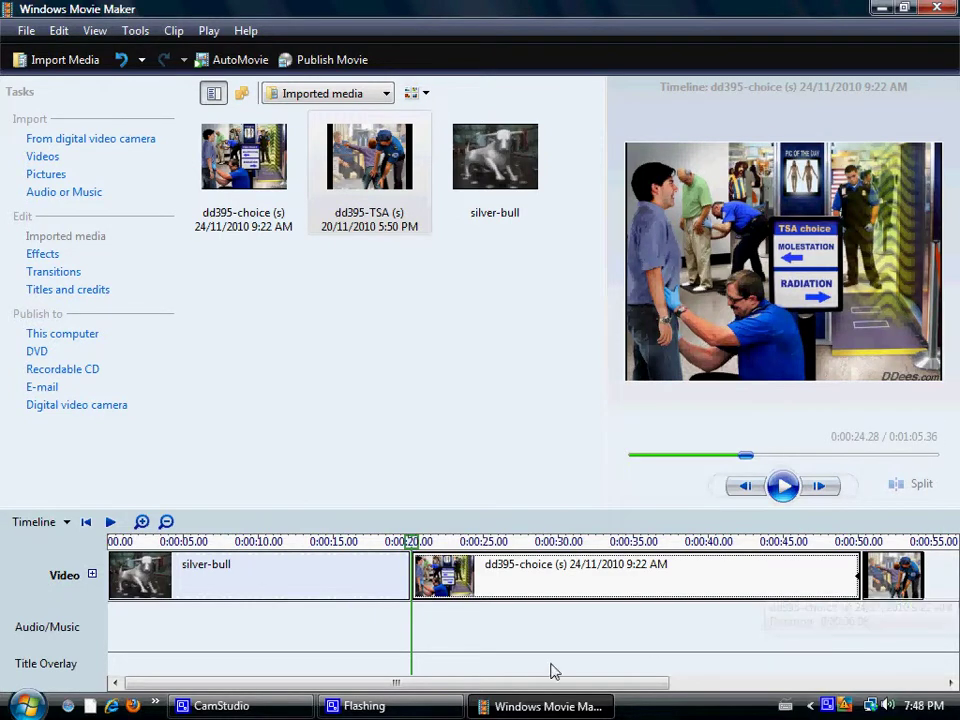
{"action": "scroll", "coordinate": [553, 668], "scroll_direction": "down", "scroll_amount": 3}
{"action": "left_click_drag", "start_coordinate": [648, 703], "coordinate": [724, 699]}
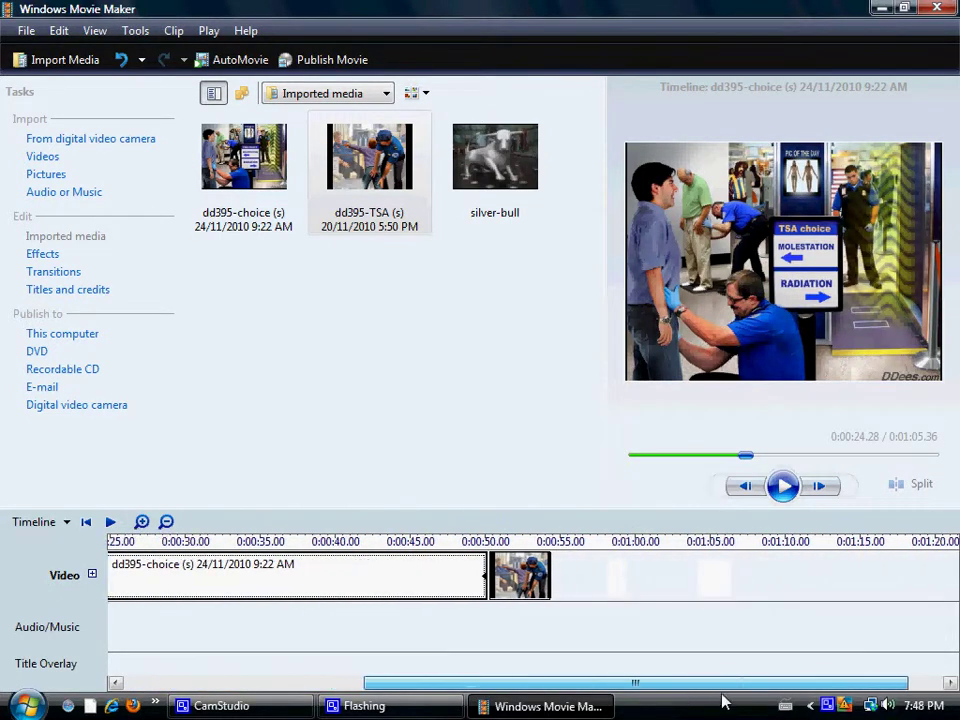
- Extend the dd395-TSA clip to about 0:01:20, making the movie 1:36.44 long
{"action": "left_click", "coordinate": [548, 582]}
{"action": "left_click_drag", "start_coordinate": [551, 585], "coordinate": [940, 591]}
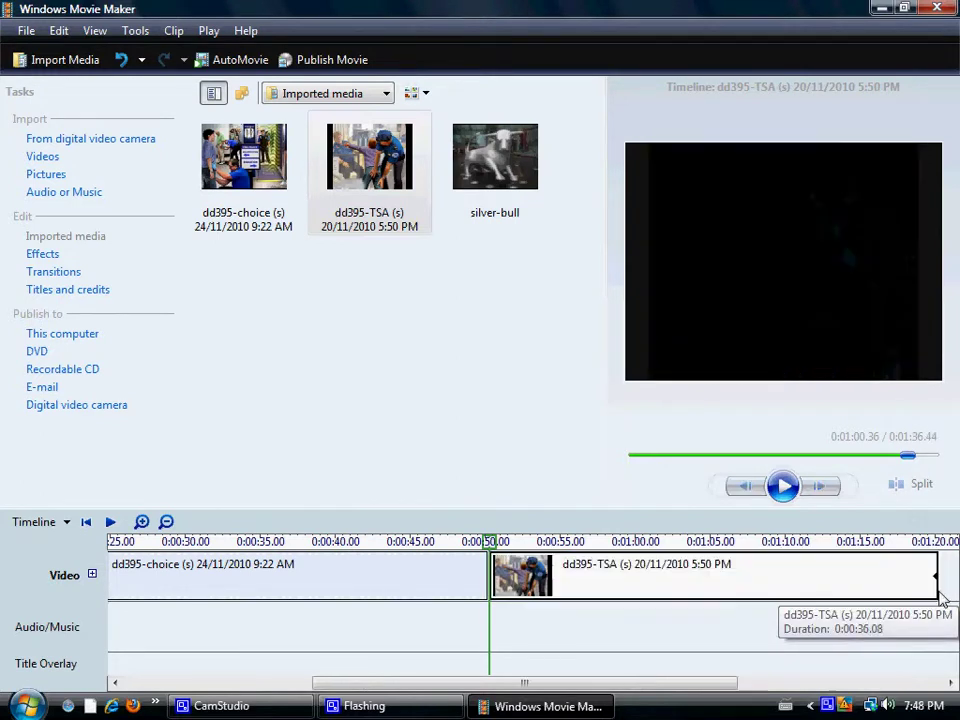
{"action": "left_click_drag", "start_coordinate": [555, 690], "coordinate": [332, 653]}
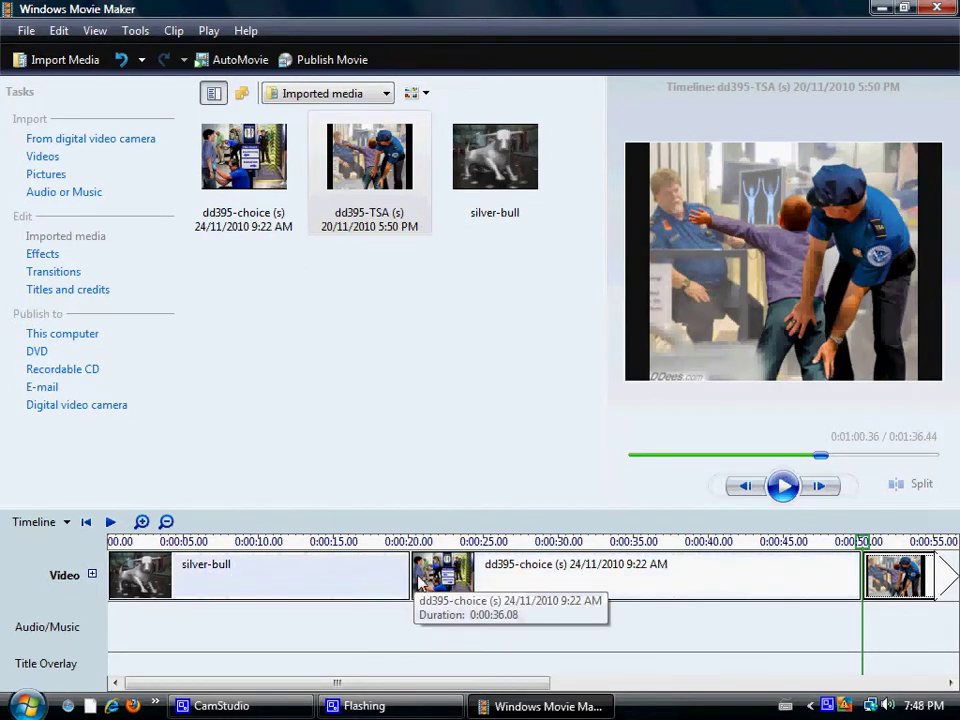
{"action": "left_click", "coordinate": [417, 584]}
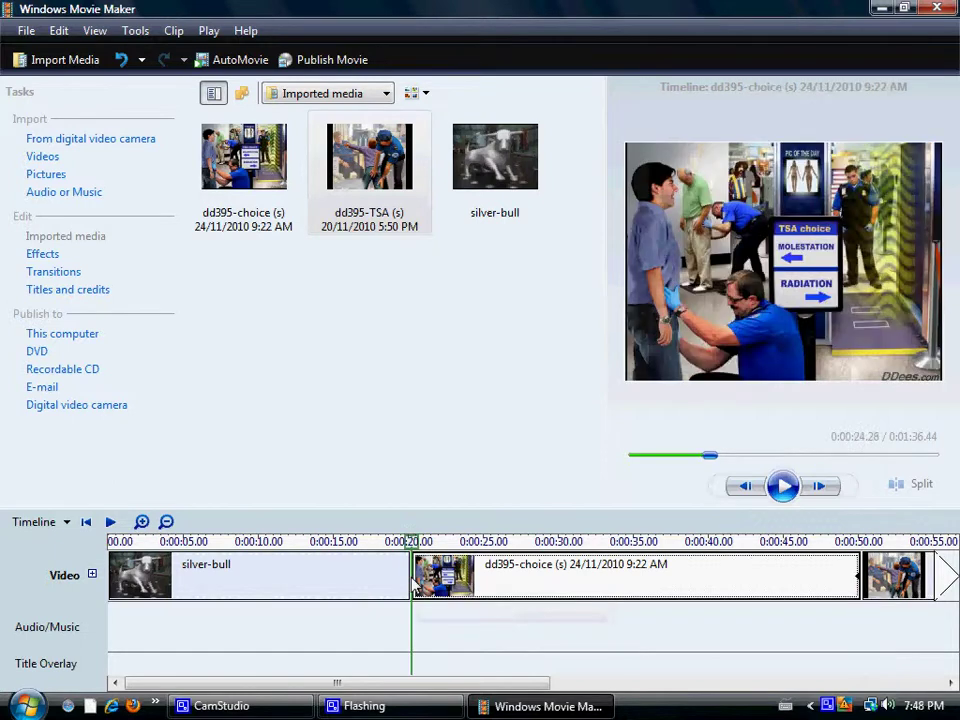
{"action": "left_click", "coordinate": [405, 584]}
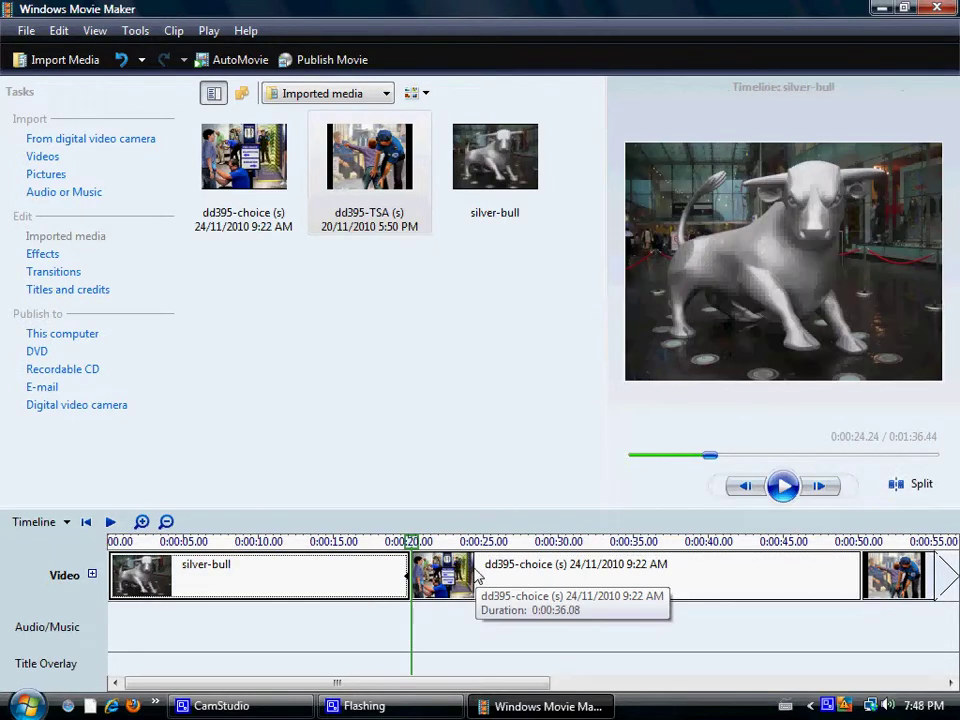
{"action": "left_click", "coordinate": [477, 578]}
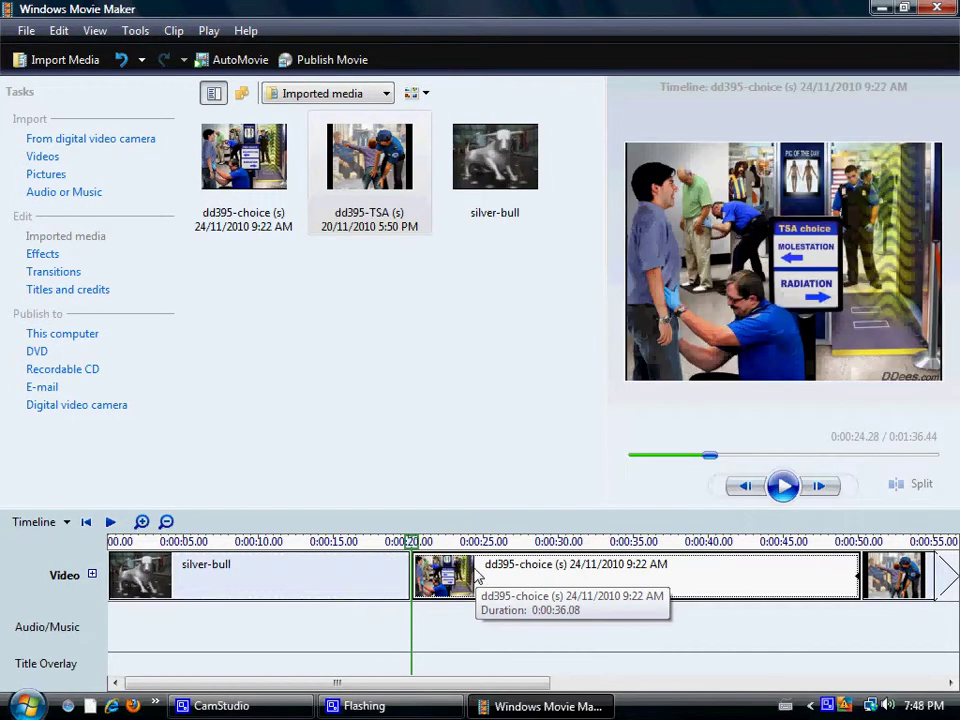
- Add a Page Curl, Up Right transition between silver-bull and dd395-choice
{"action": "left_click", "coordinate": [41, 272]}
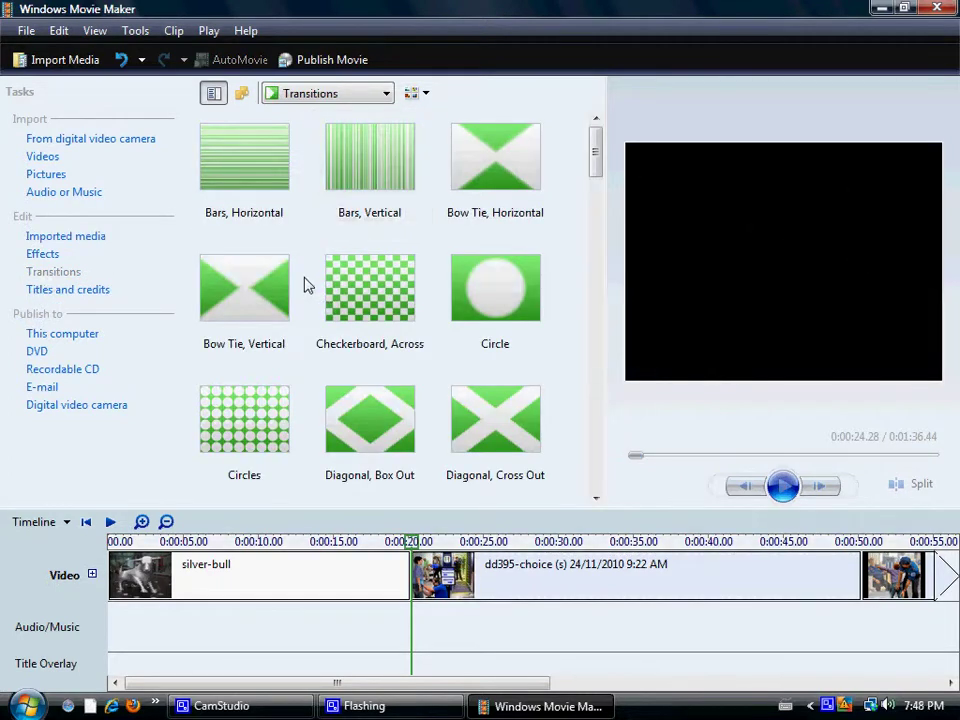
{"action": "left_click_drag", "start_coordinate": [600, 150], "coordinate": [594, 300]}
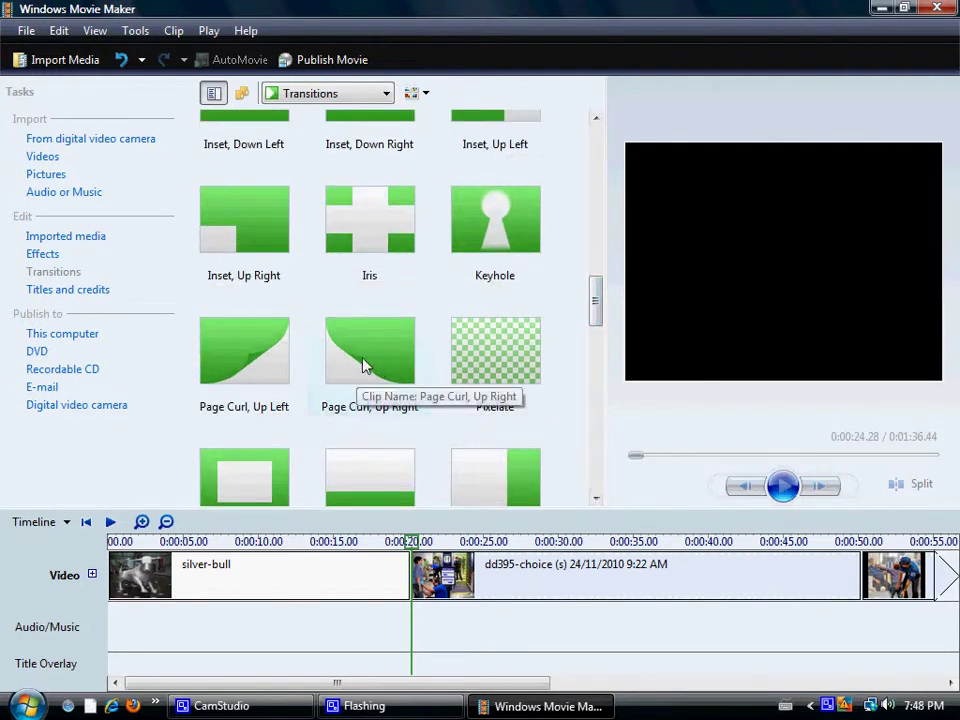
{"action": "left_click_drag", "start_coordinate": [364, 366], "coordinate": [409, 607]}
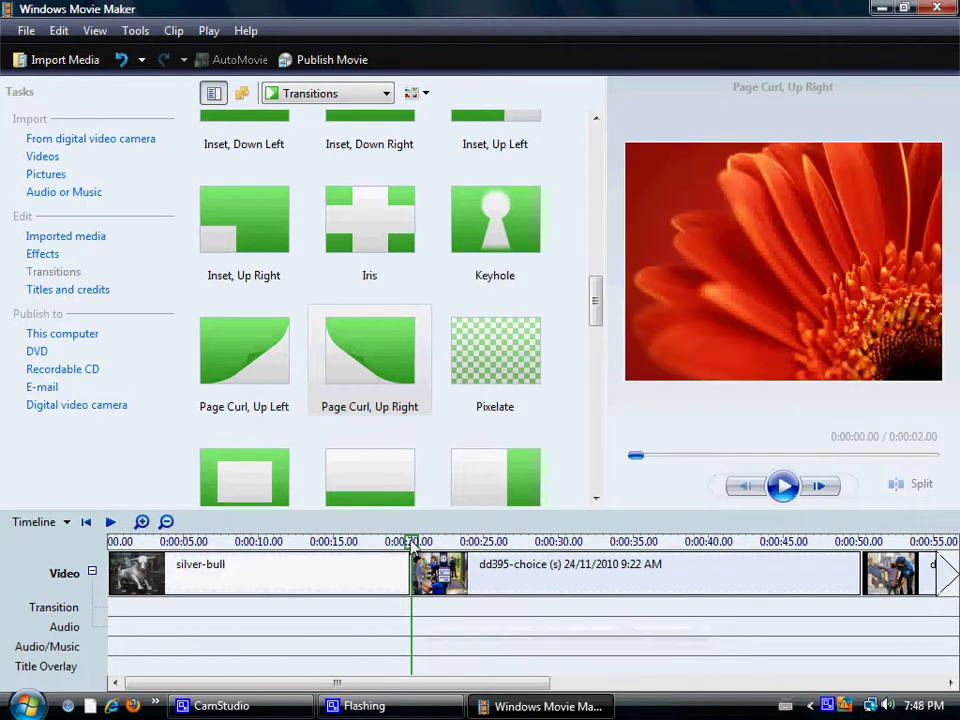
{"action": "left_click_drag", "start_coordinate": [369, 311], "coordinate": [403, 607]}
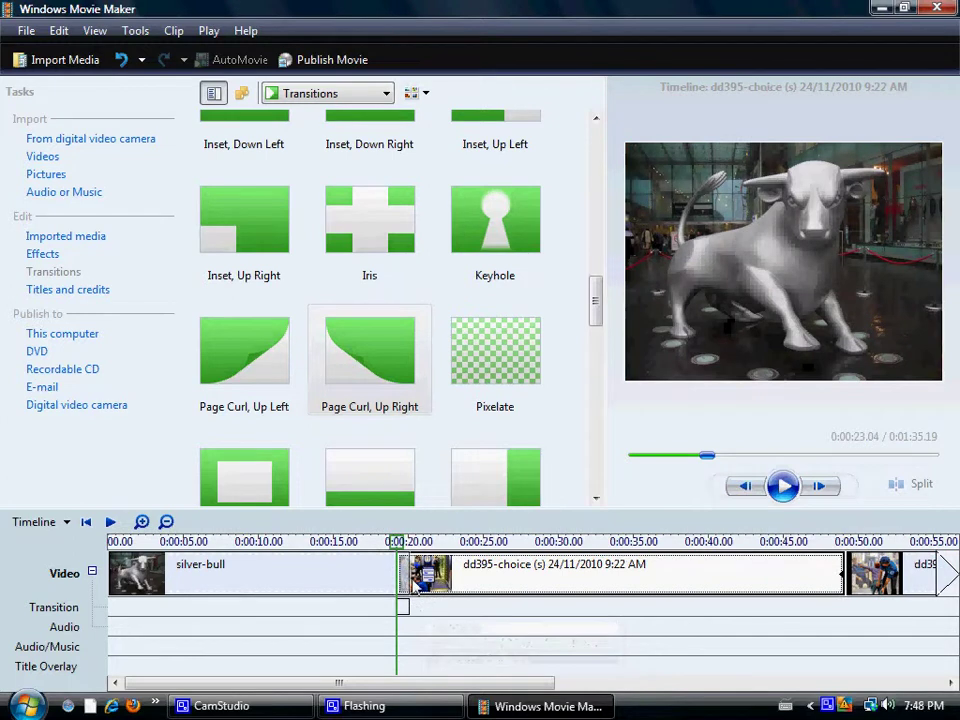
- Trim silver-bull to about 23.5 seconds and overlap dd395-choice for a 2.5-second transition
{"action": "left_click", "coordinate": [402, 607]}
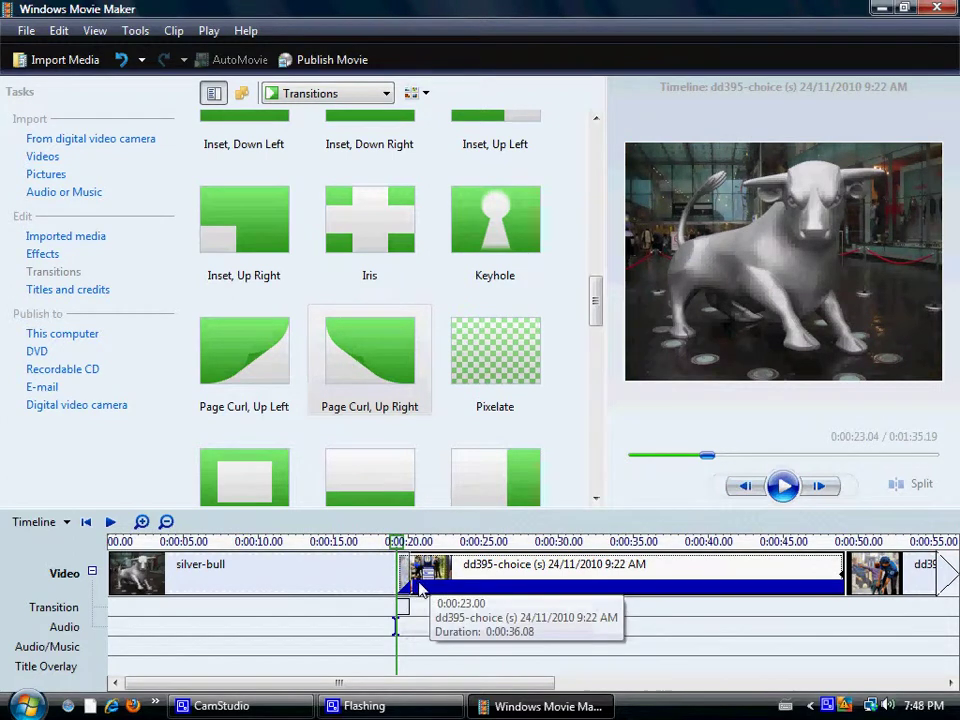
{"action": "left_click", "coordinate": [404, 582]}
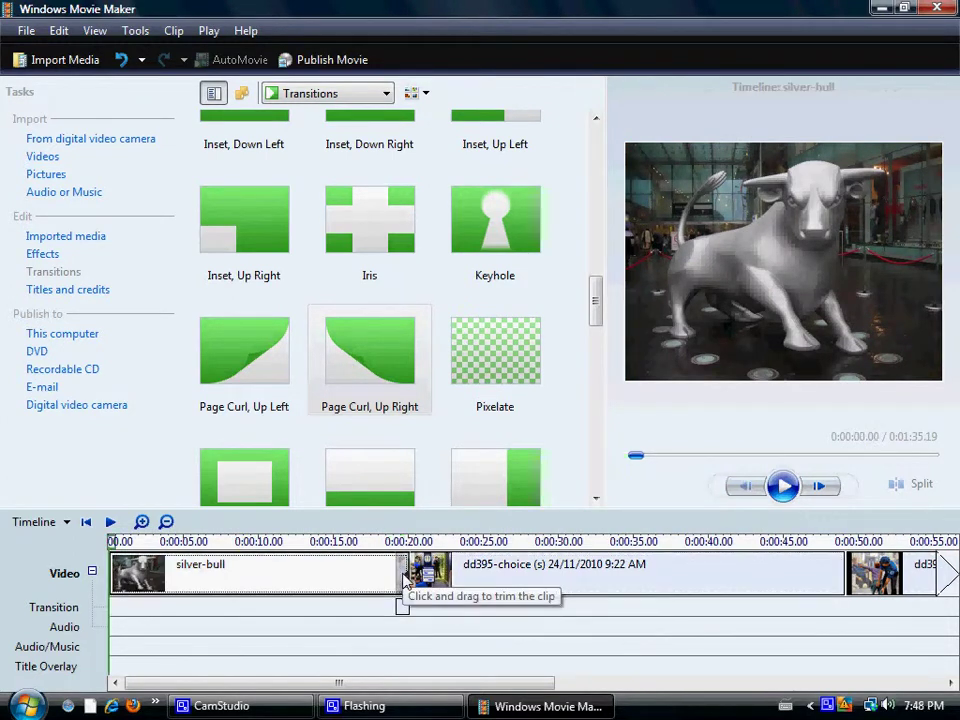
{"action": "left_click", "coordinate": [403, 584]}
{"action": "left_click", "coordinate": [402, 576]}
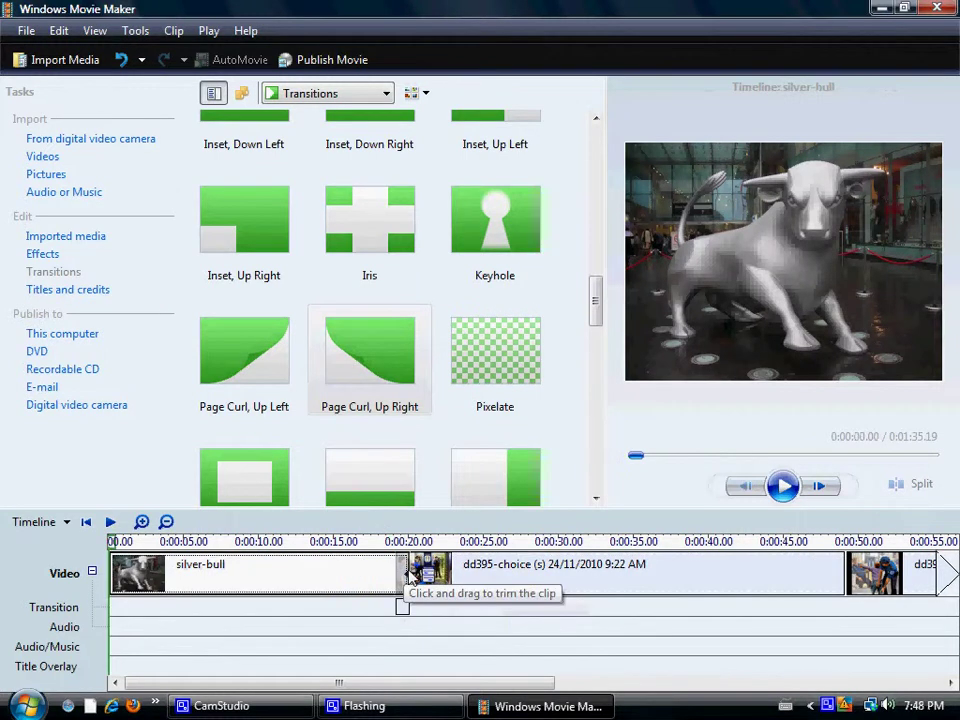
{"action": "left_click_drag", "start_coordinate": [410, 590], "coordinate": [398, 590]}
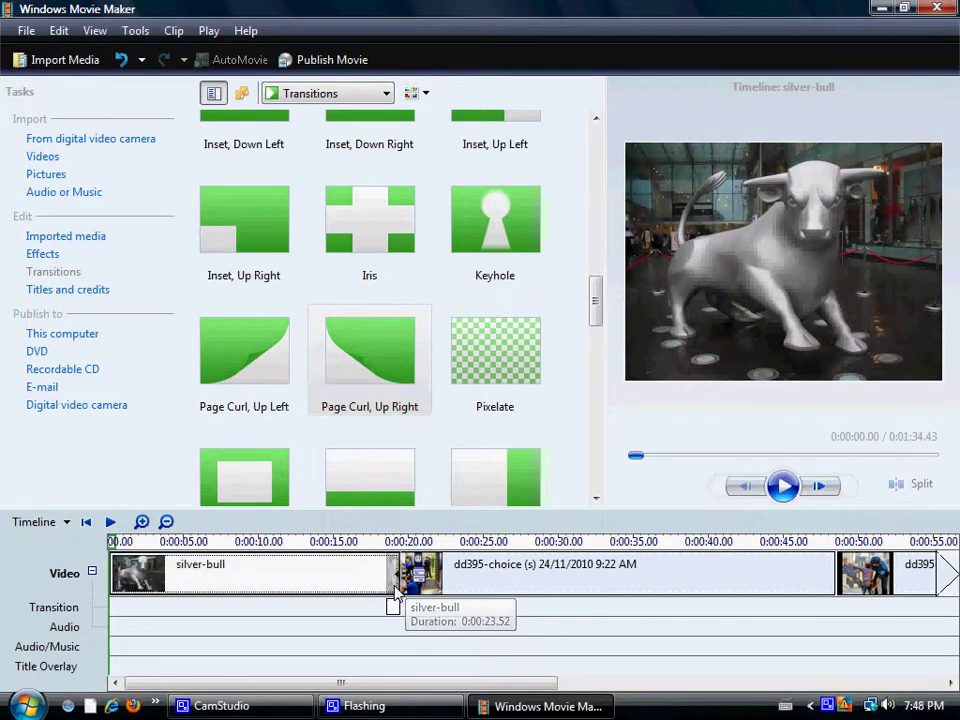
{"action": "left_click", "coordinate": [392, 615]}
{"action": "left_click_drag", "start_coordinate": [392, 612], "coordinate": [378, 607]}
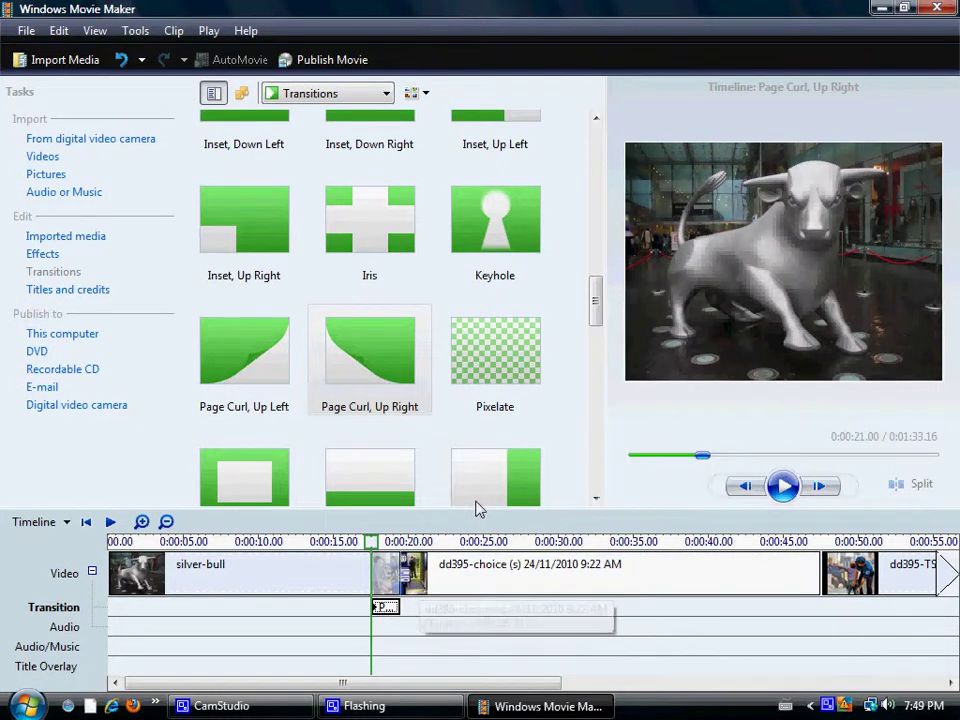
- Pick the Stars, 5 Points transition from the Transitions list
{"action": "scroll", "coordinate": [620, 625], "scroll_direction": "right", "scroll_amount": 5}
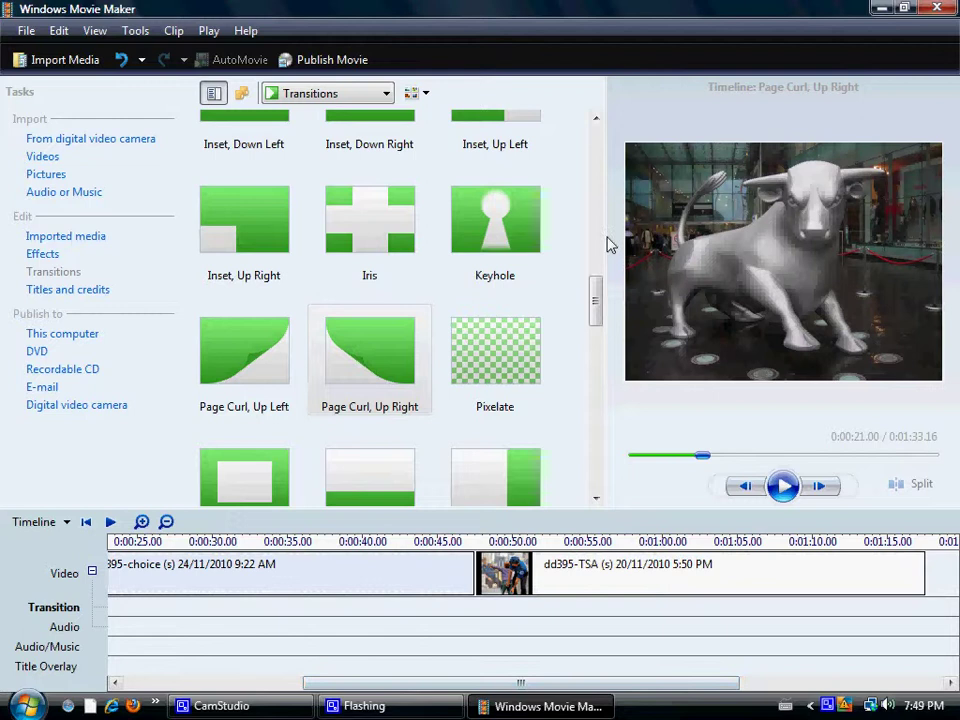
{"action": "left_click_drag", "start_coordinate": [596, 292], "coordinate": [613, 388]}
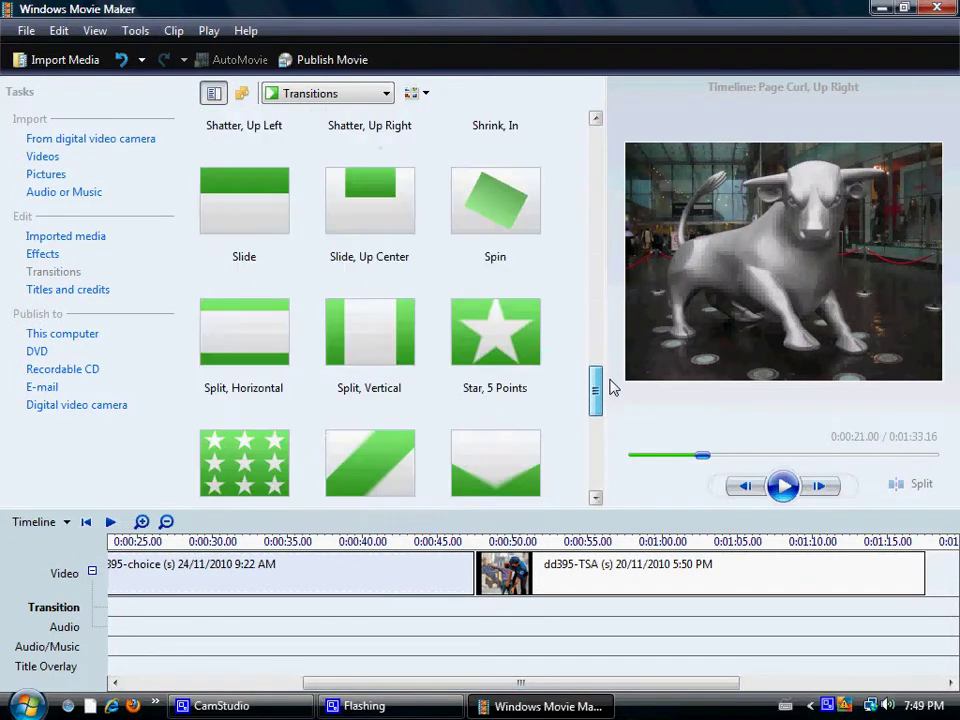
{"action": "left_click", "coordinate": [240, 458]}
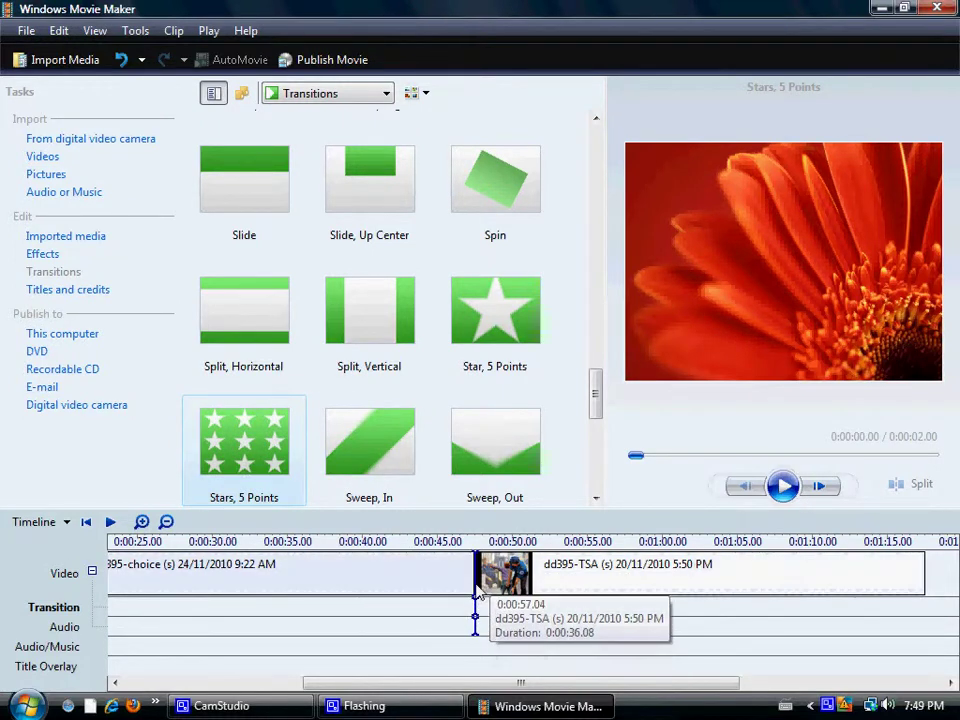
- Overlap dd395-TSA onto dd395-choice, widening the Stars, 5 Points transition to about 2.5 seconds
{"action": "left_click_drag", "start_coordinate": [476, 615], "coordinate": [467, 586]}
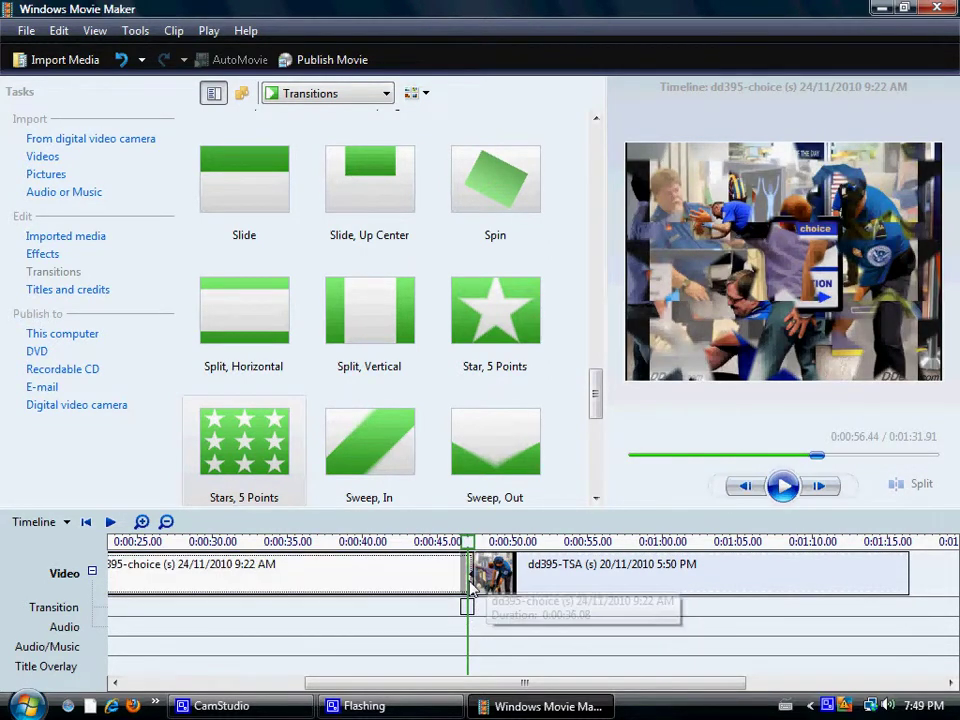
{"action": "left_click", "coordinate": [466, 606]}
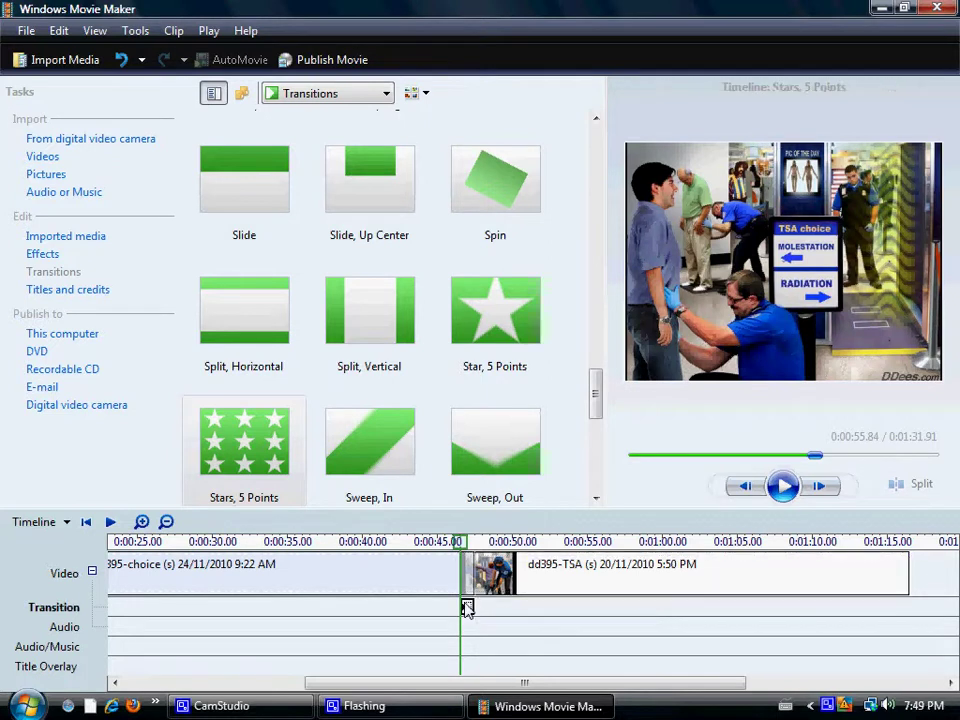
{"action": "mouse_move", "coordinate": [466, 604]}
{"action": "left_mouse_down"}
{"action": "mouse_move", "coordinate": [446, 612]}
{"action": "mouse_move", "coordinate": [449, 604]}
{"action": "left_mouse_up"}
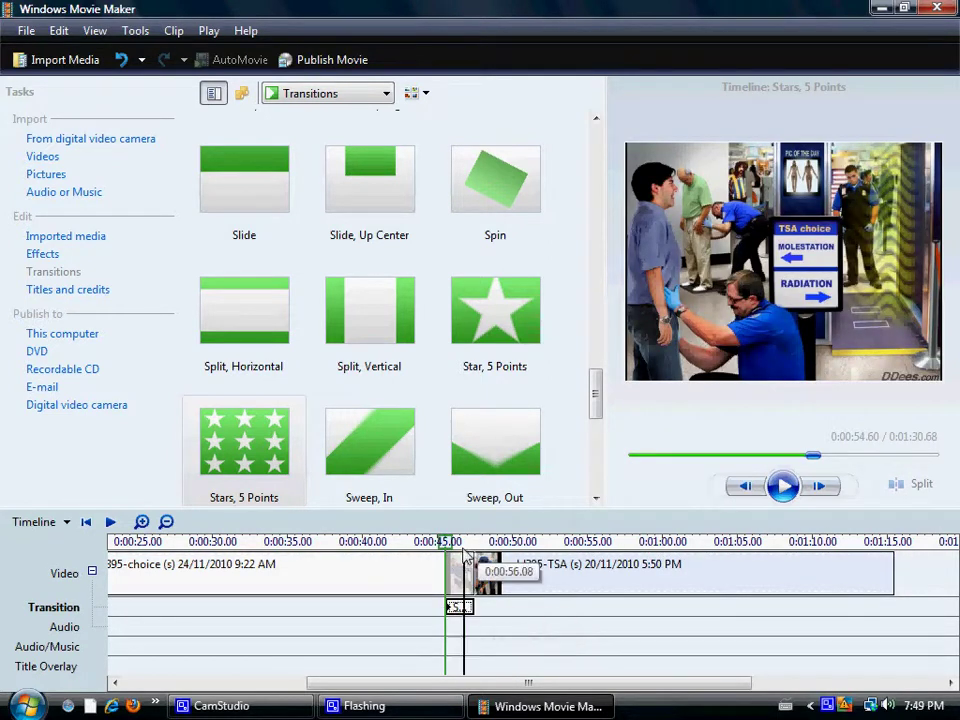
{"action": "left_click_drag", "start_coordinate": [500, 686], "coordinate": [240, 658]}
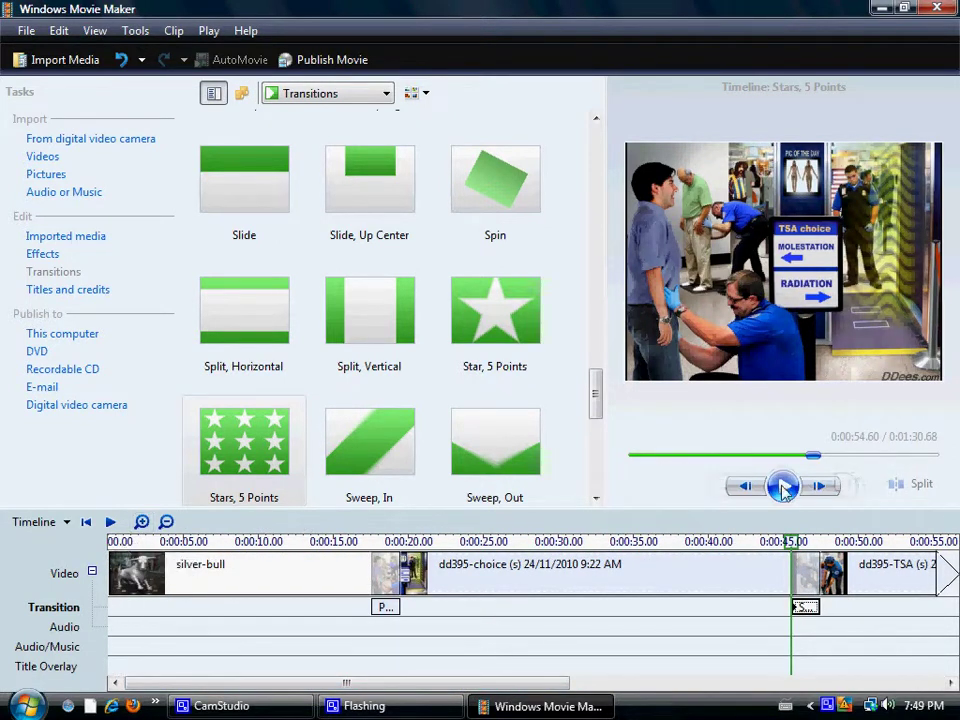
{"action": "left_click_drag", "start_coordinate": [816, 459], "coordinate": [625, 461]}
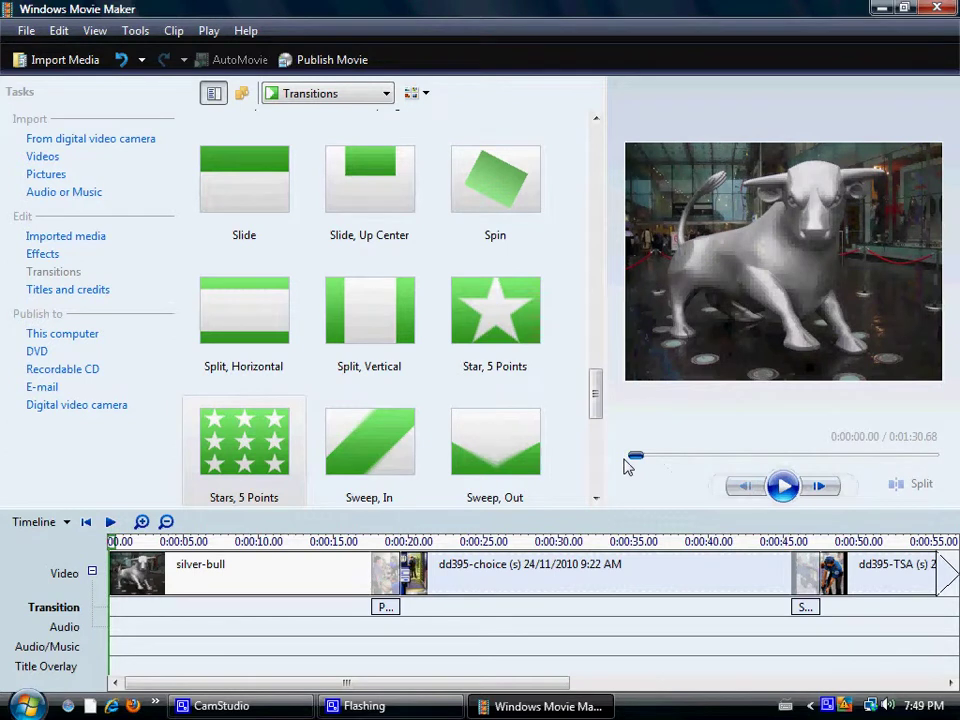
{"action": "left_click", "coordinate": [771, 489]}
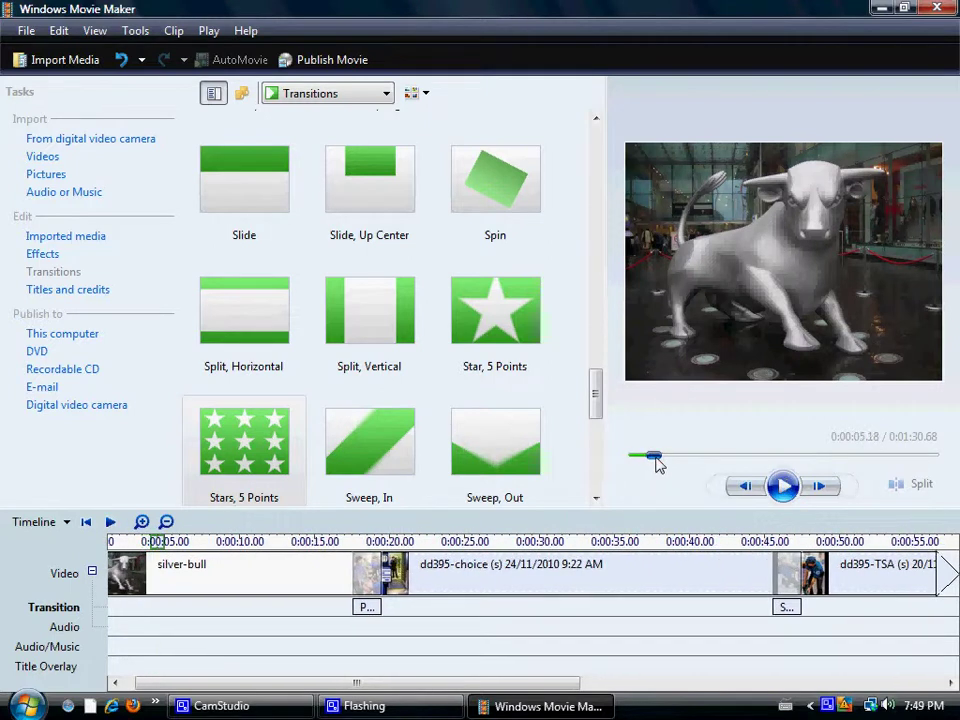
{"action": "left_click_drag", "start_coordinate": [656, 463], "coordinate": [692, 462]}
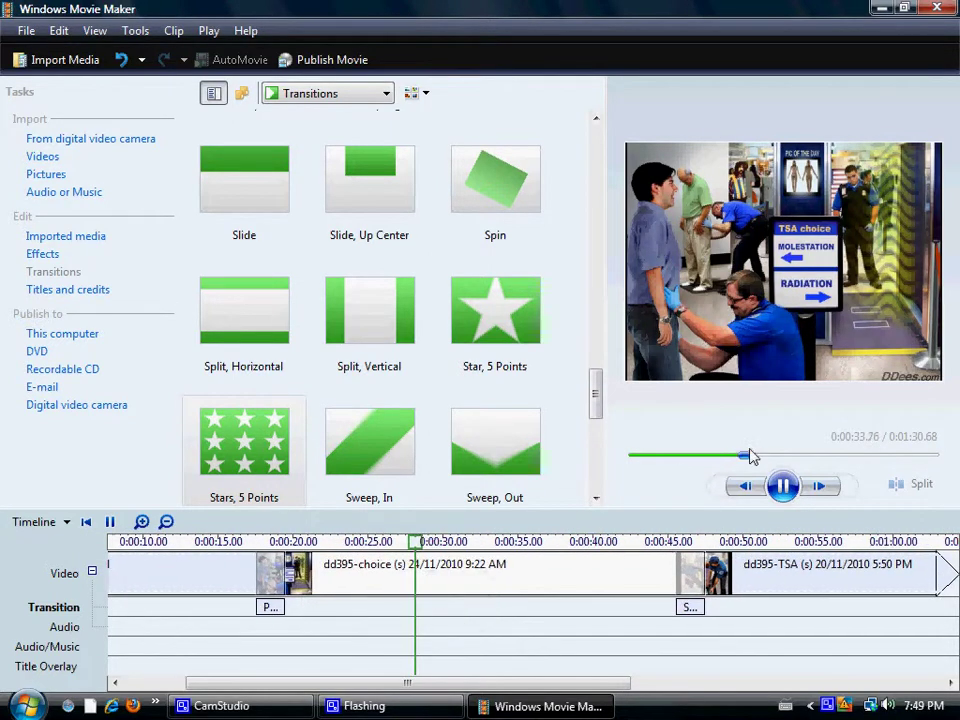
{"action": "left_click_drag", "start_coordinate": [750, 455], "coordinate": [812, 472]}
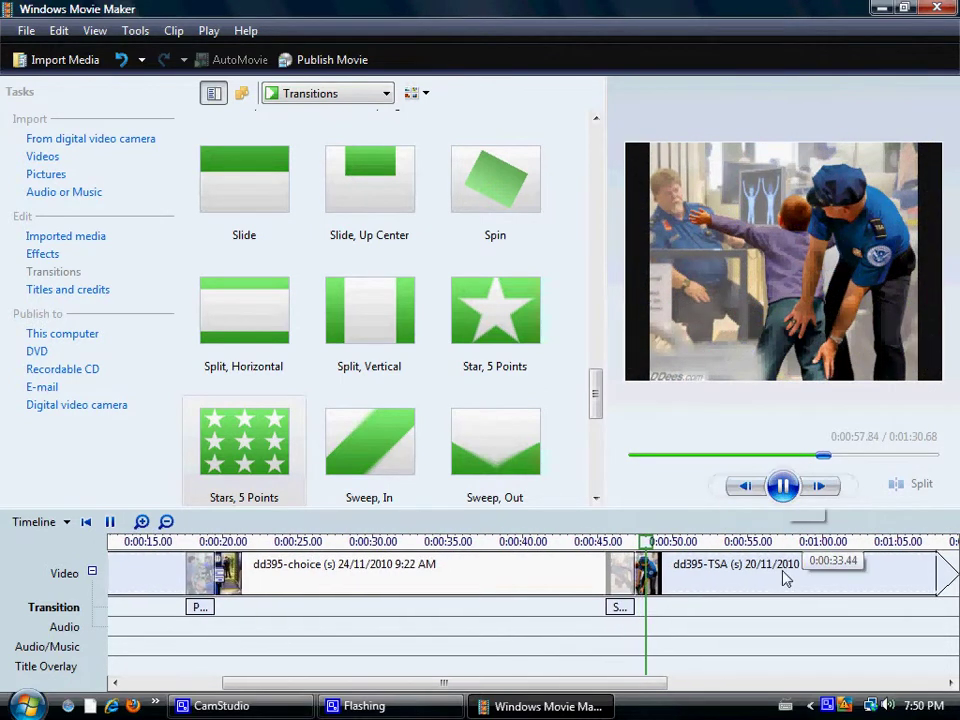
{"action": "left_click", "coordinate": [782, 486]}
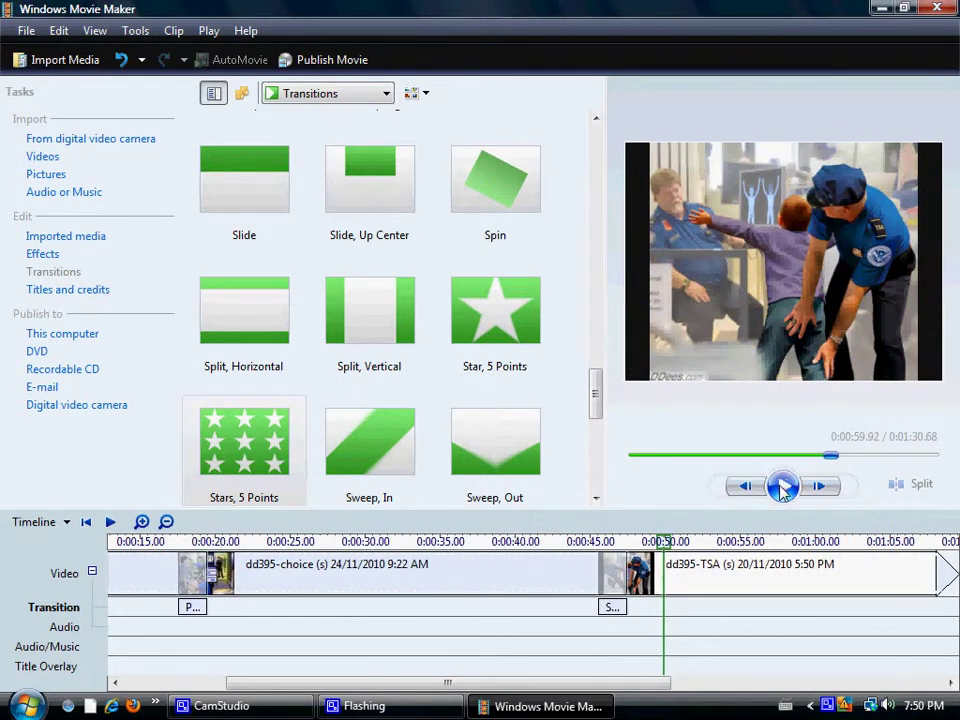
{"action": "left_click_drag", "start_coordinate": [833, 461], "coordinate": [627, 465]}
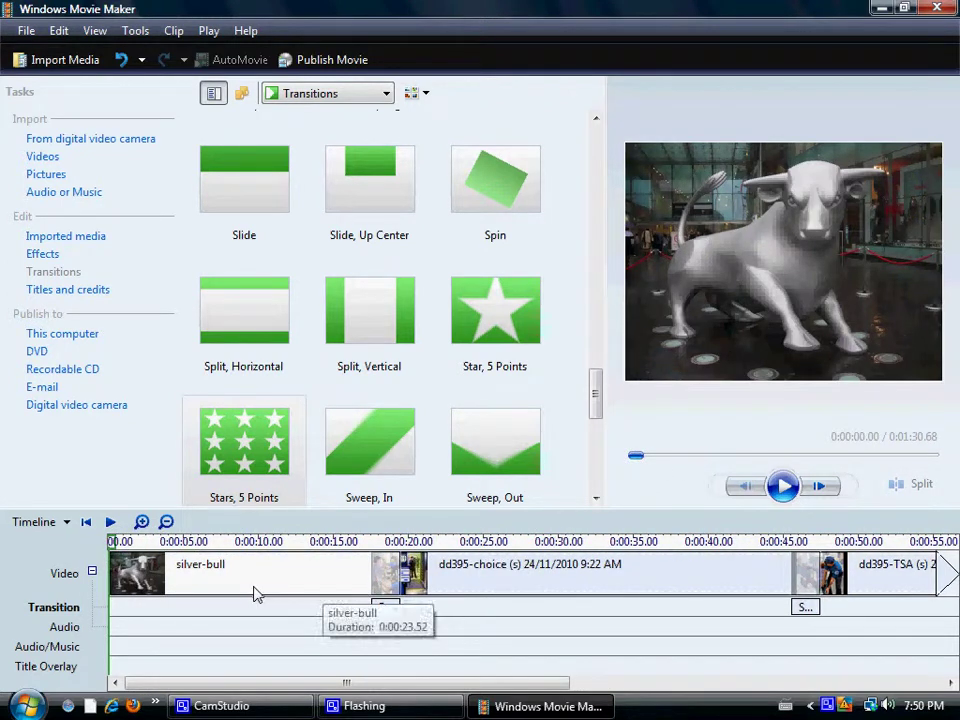
- Add an opening title 'Silver Bull Channel' with subtitle 'TSA dramas' at the movie's beginning
{"action": "left_click", "coordinate": [136, 30]}
{"action": "left_click", "coordinate": [163, 76]}
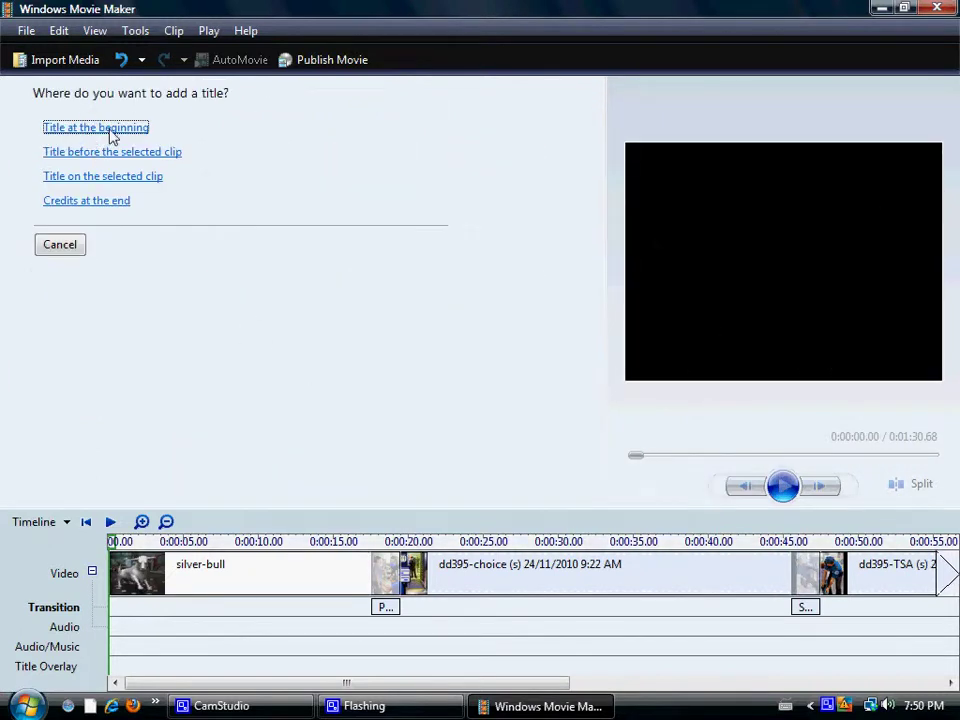
{"action": "left_click", "coordinate": [112, 130]}
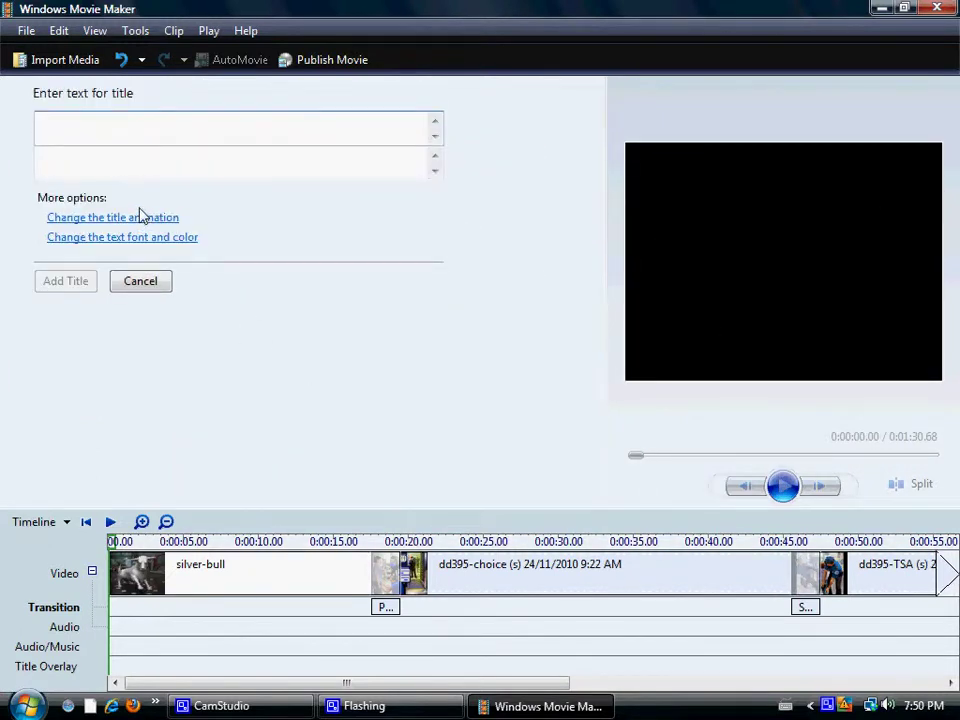
{"action": "type", "text": "Siu"}
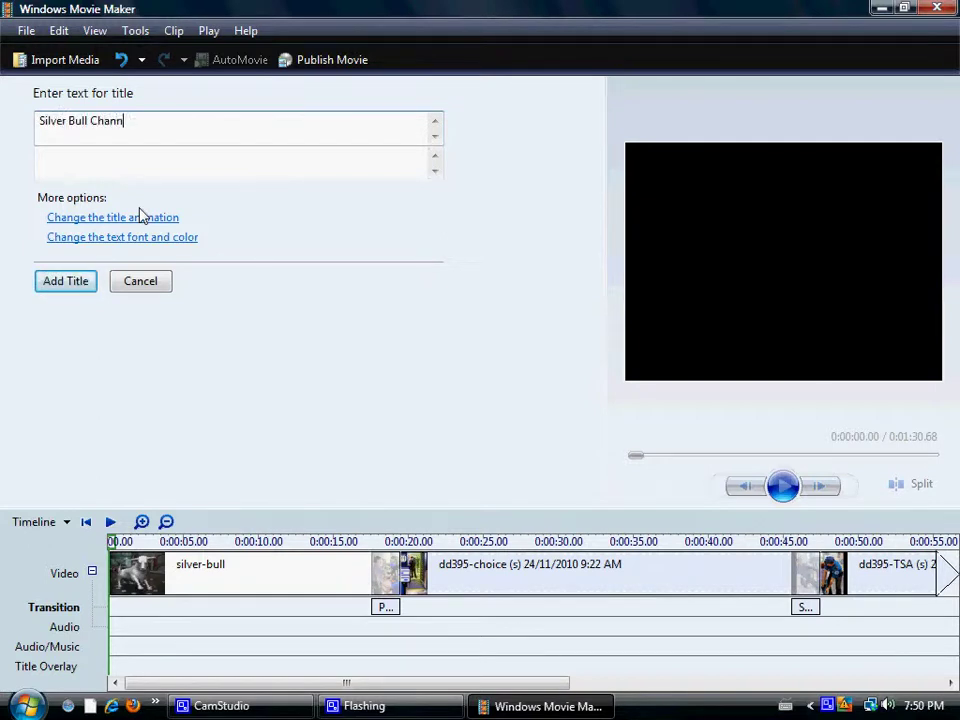
{"action": "left_click", "coordinate": [43, 174]}
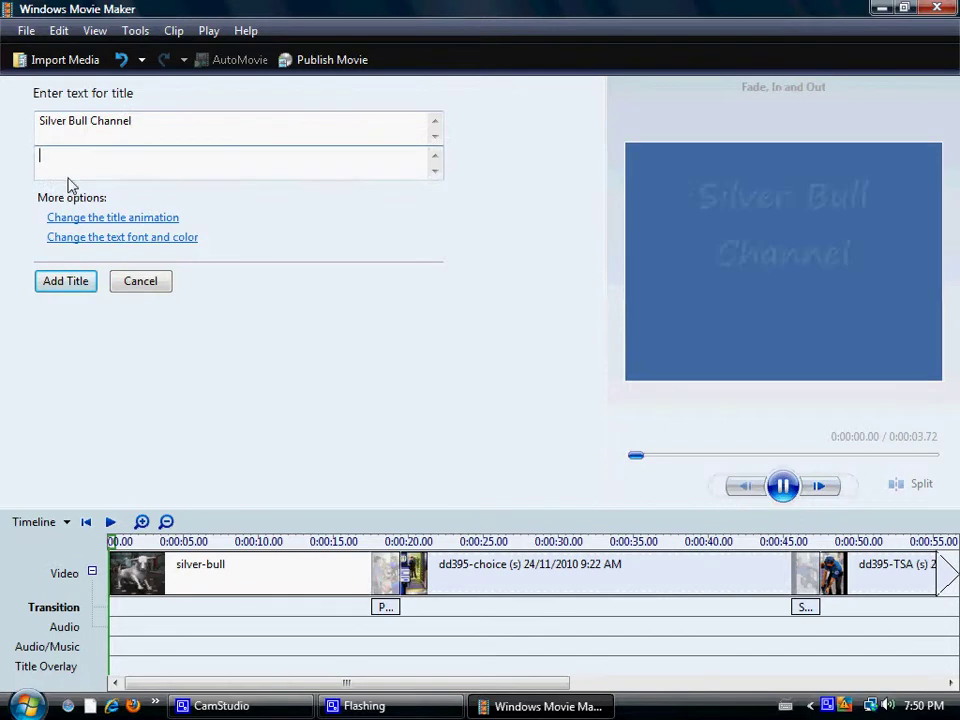
{"action": "type", "text": "TS"}
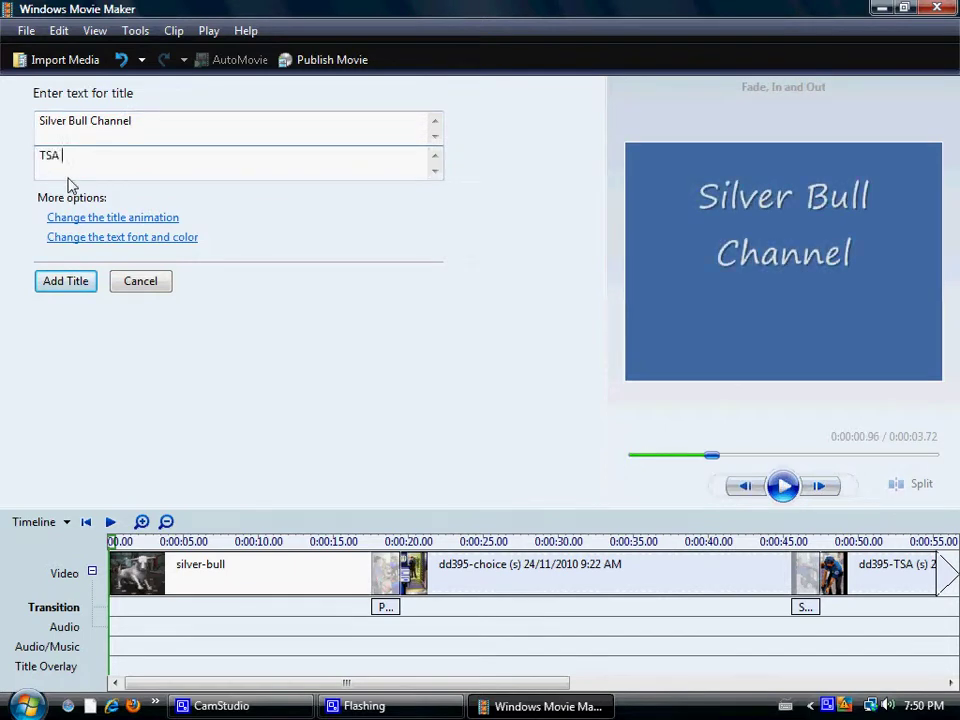
{"action": "type", "text": "A"}
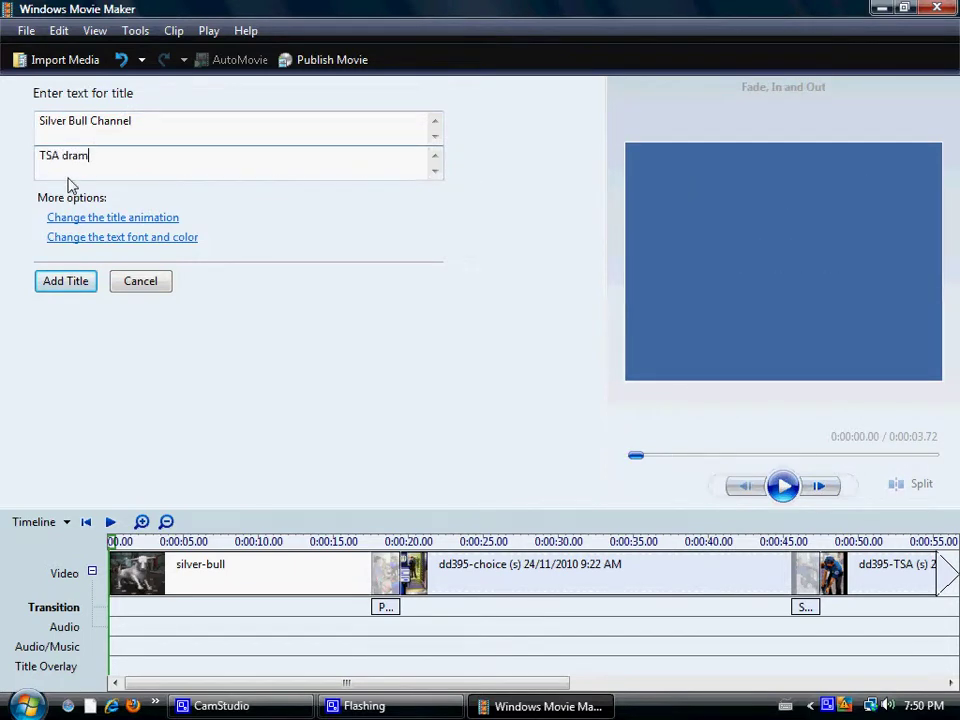
{"action": "left_click", "coordinate": [68, 282]}
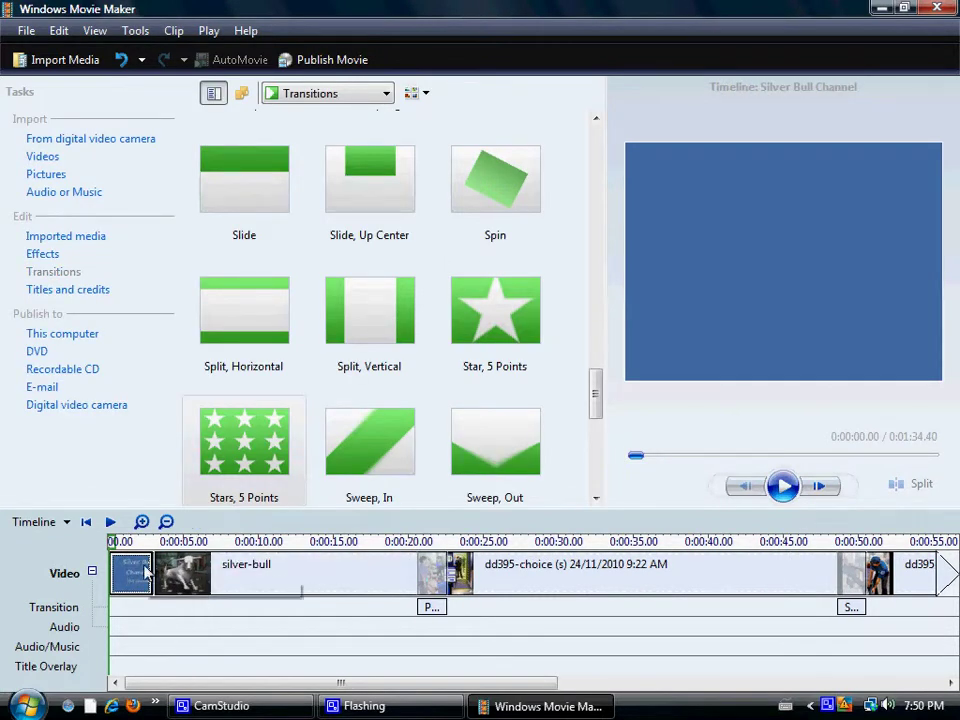
- Stretch the opening title clip to 5 seconds and check it in playback
{"action": "left_click_drag", "start_coordinate": [147, 572], "coordinate": [183, 574]}
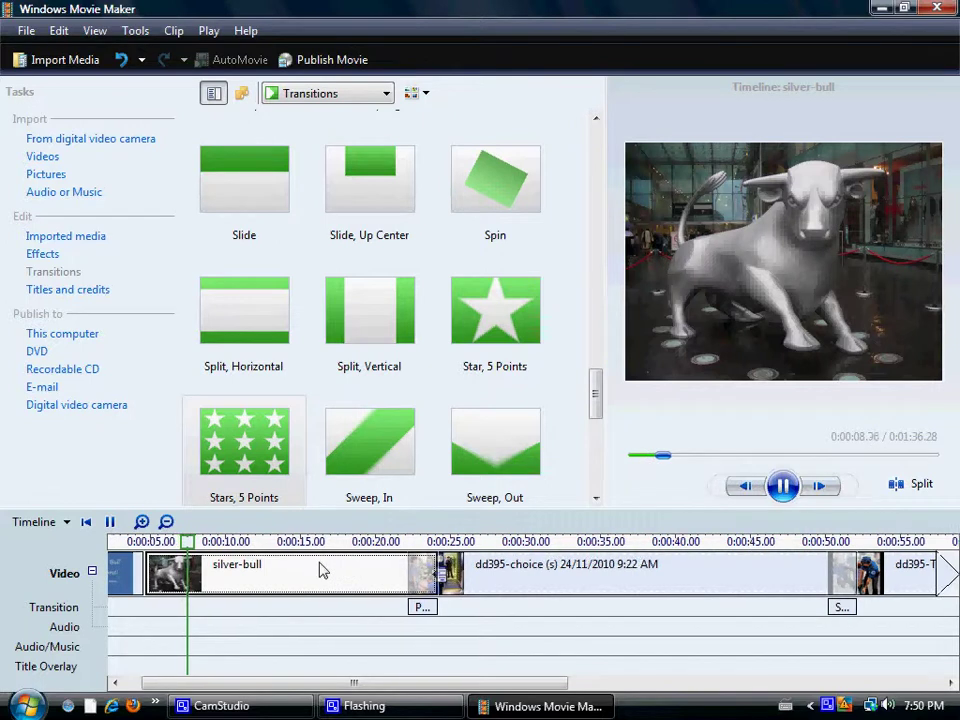
{"action": "left_click", "coordinate": [786, 487]}
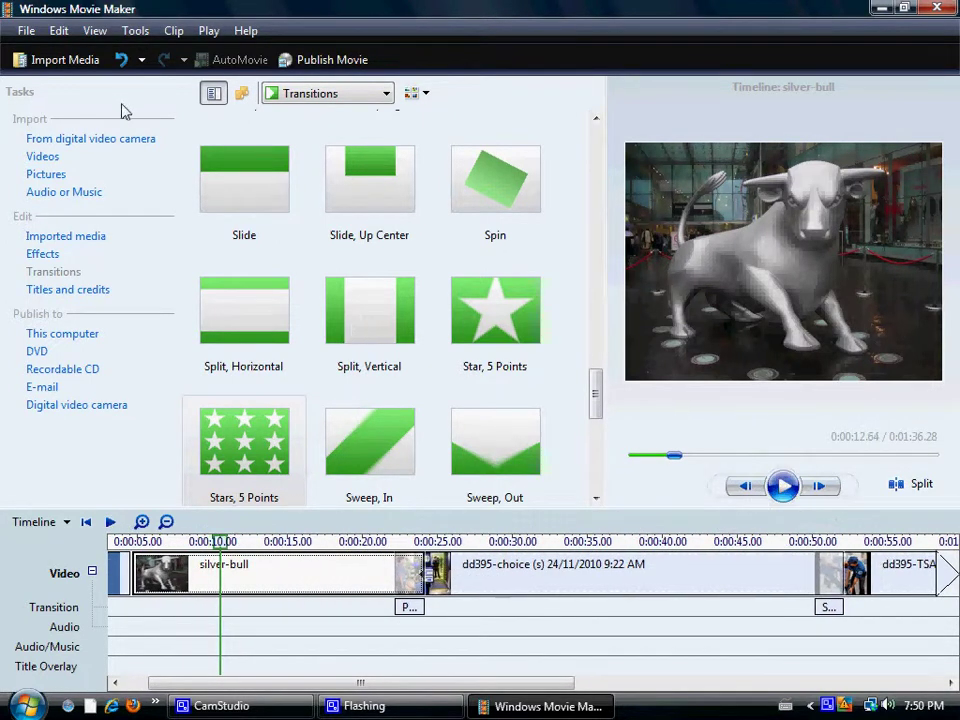
{"action": "left_click", "coordinate": [95, 31]}
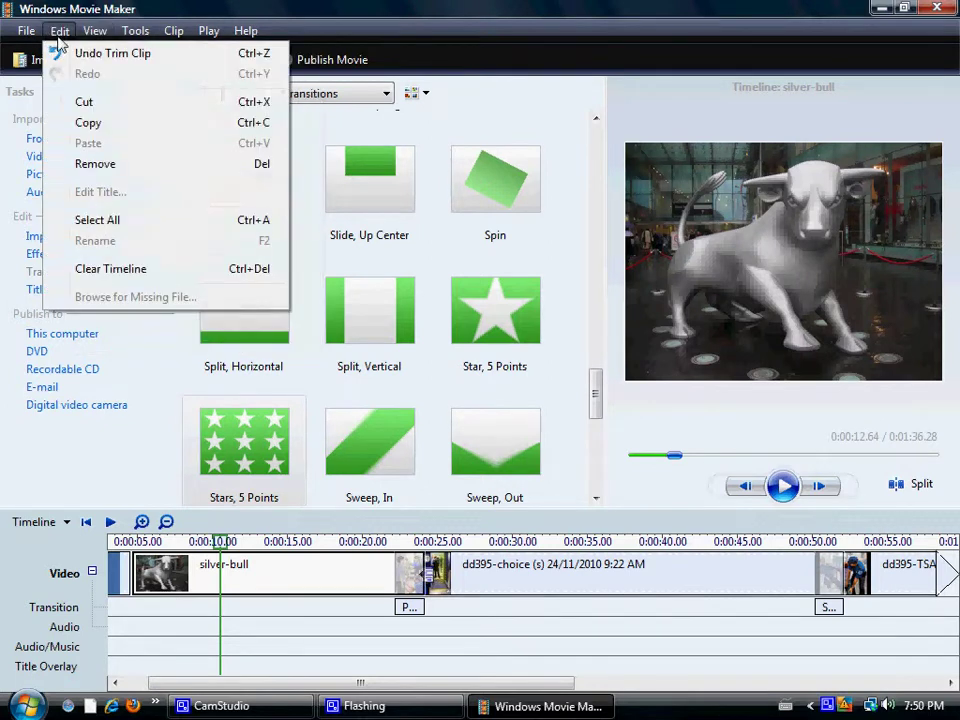
- Add end credits thanking Microsoft Windows Movie Maker and YouTube after the TSA picture
{"action": "mouse_move", "coordinate": [137, 33]}
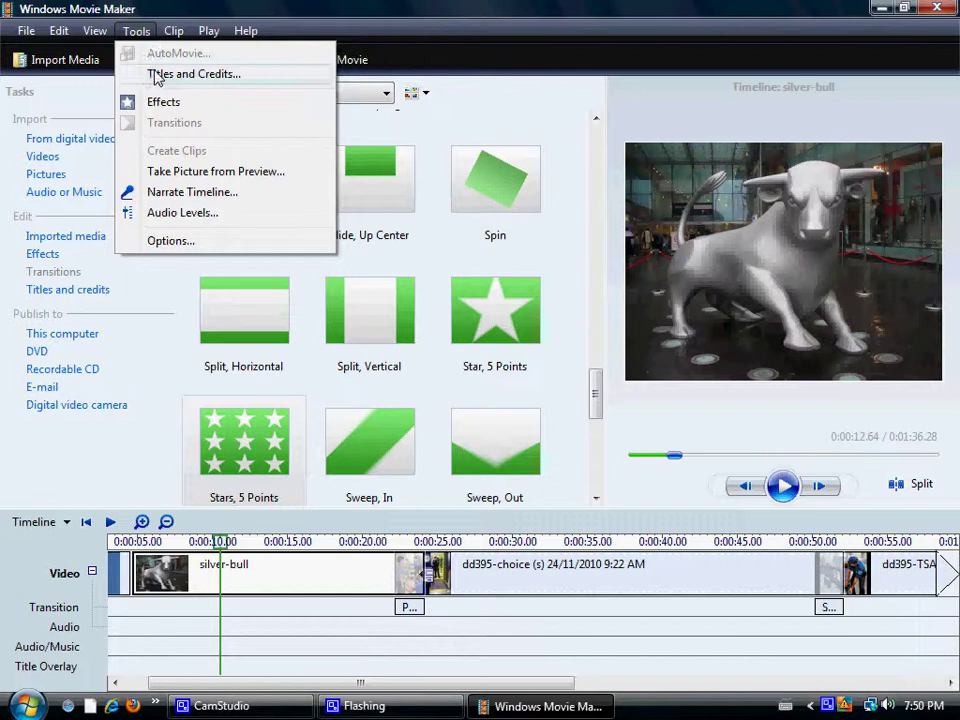
{"action": "left_click", "coordinate": [155, 75]}
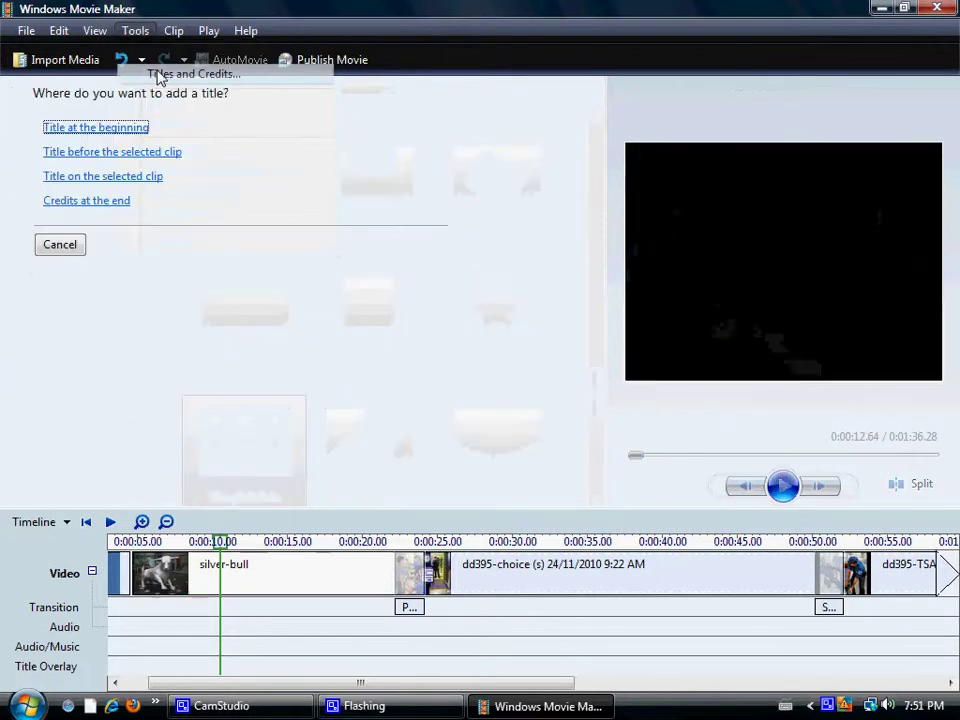
{"action": "left_click", "coordinate": [85, 203]}
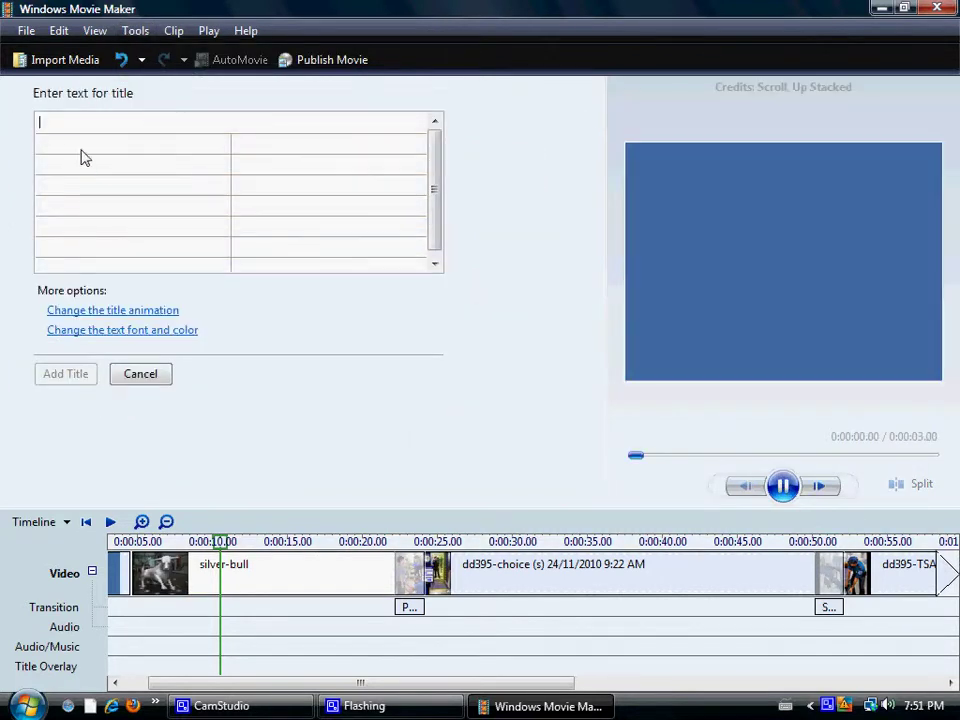
{"action": "type", "text": "Many thanks to .. microsoft windo"}
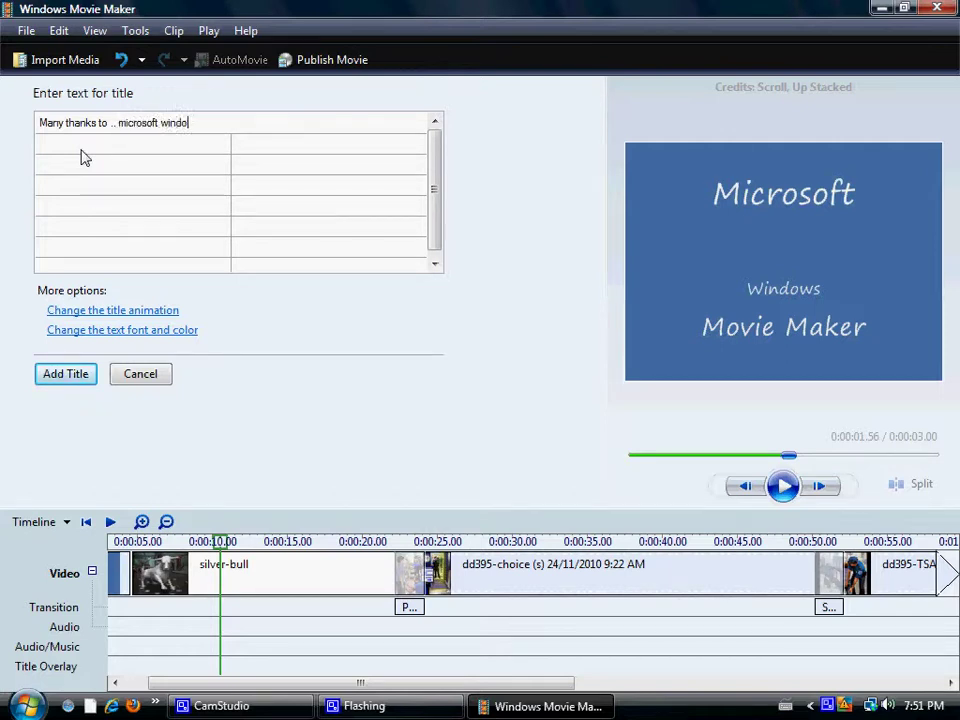
{"action": "type", "text": "s movie maker"}
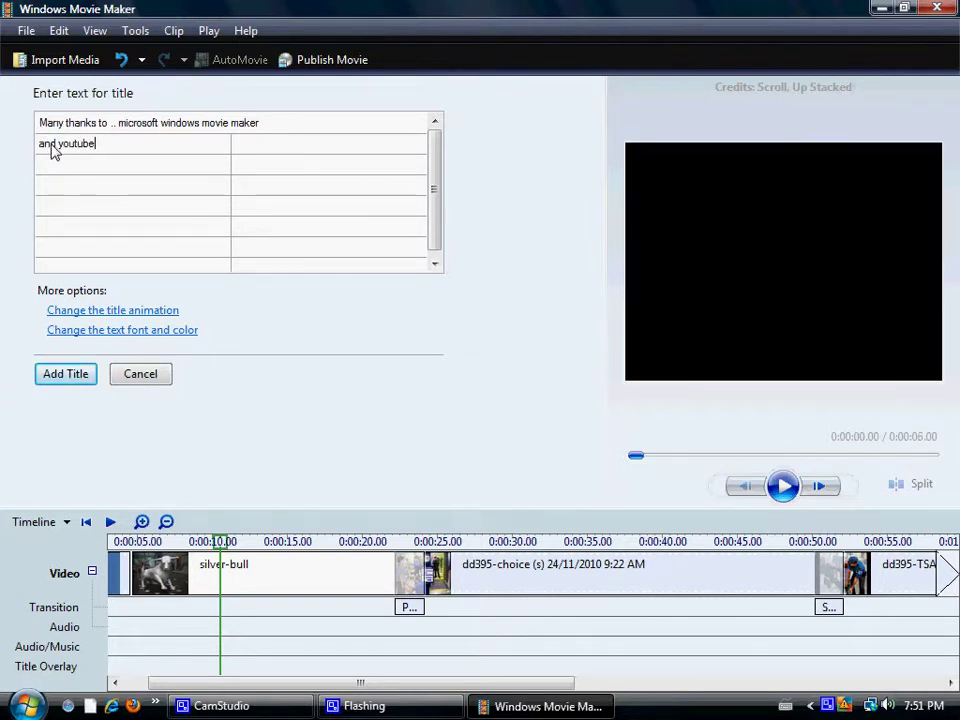
{"action": "left_click", "coordinate": [64, 374]}
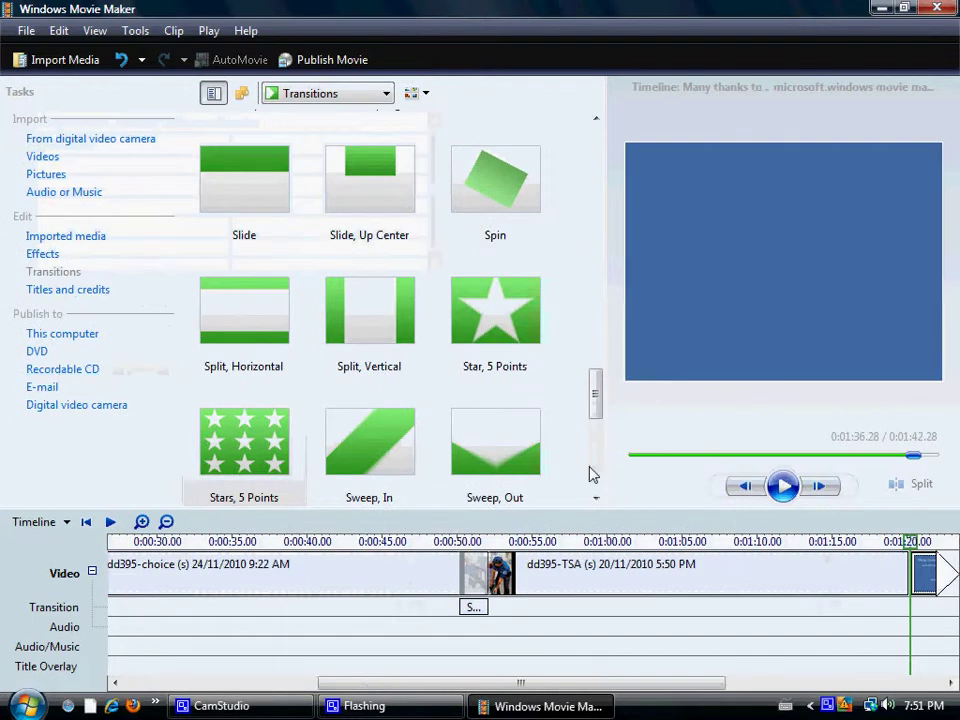
- Stretch the end-credits clip so the movie runs 1:46.04, then return the playhead to the TSA picture
{"action": "left_click_drag", "start_coordinate": [620, 684], "coordinate": [770, 684]}
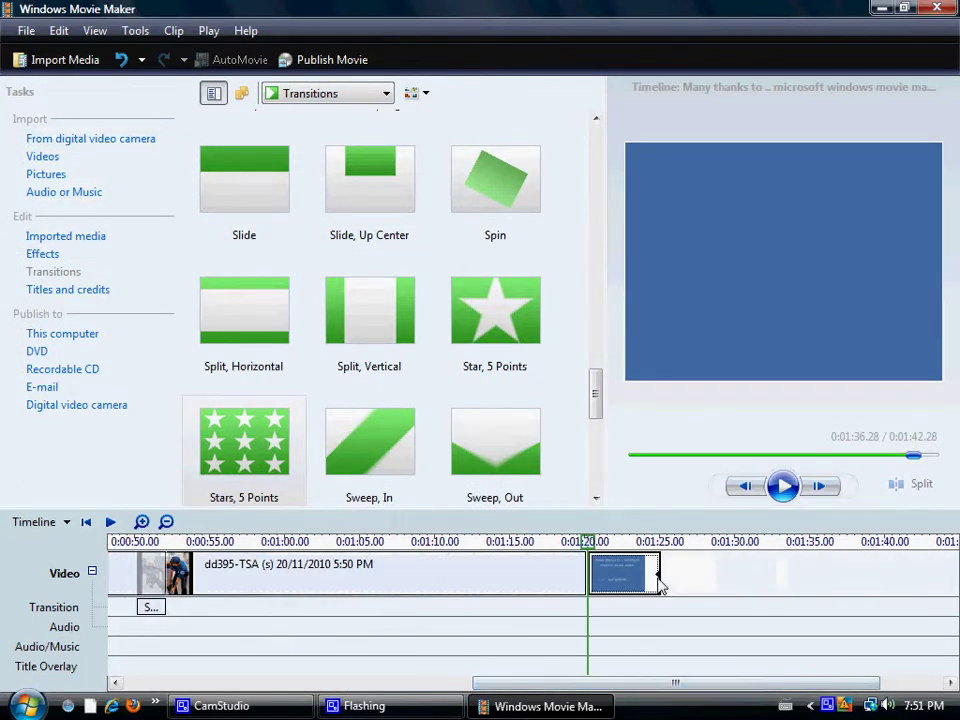
{"action": "left_click_drag", "start_coordinate": [655, 574], "coordinate": [707, 588]}
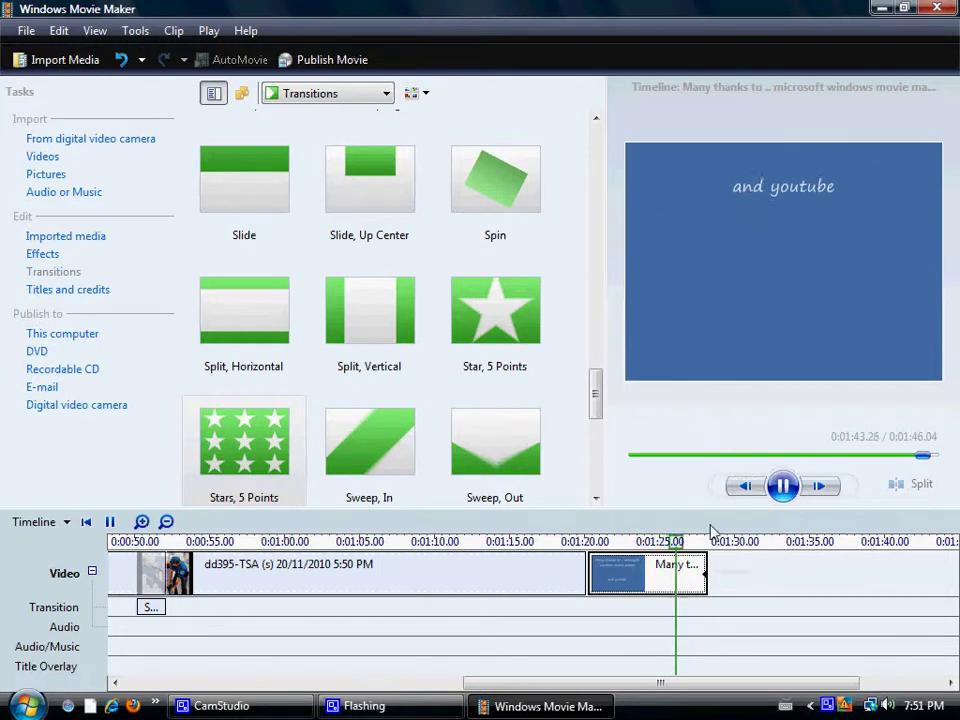
{"action": "left_click", "coordinate": [784, 486]}
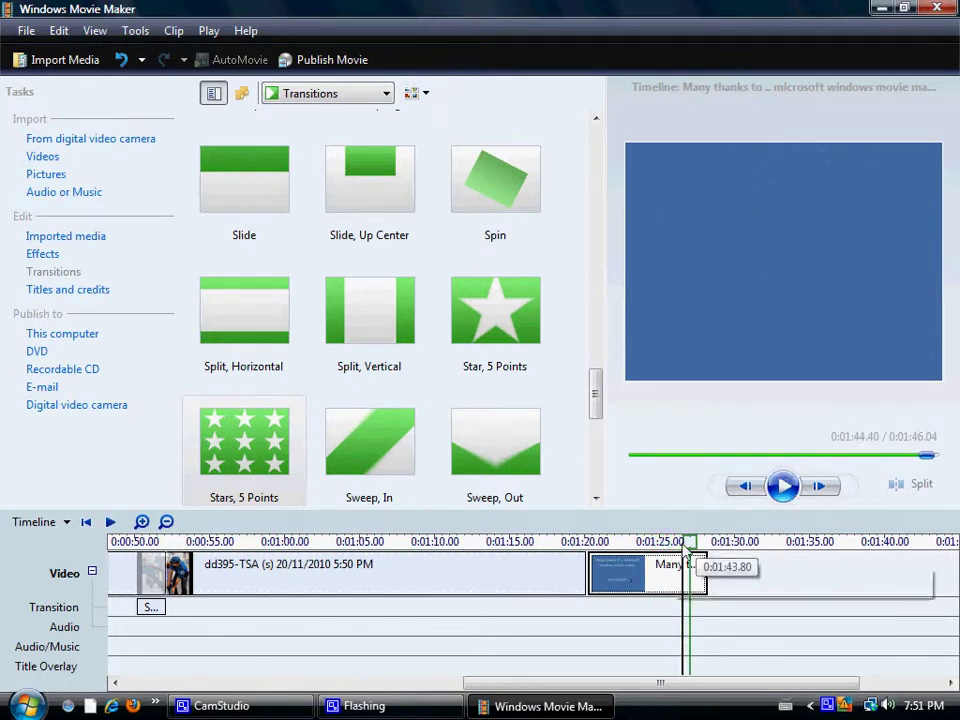
{"action": "left_click", "coordinate": [208, 541]}
{"action": "left_click_drag", "start_coordinate": [208, 541], "coordinate": [75, 543]}
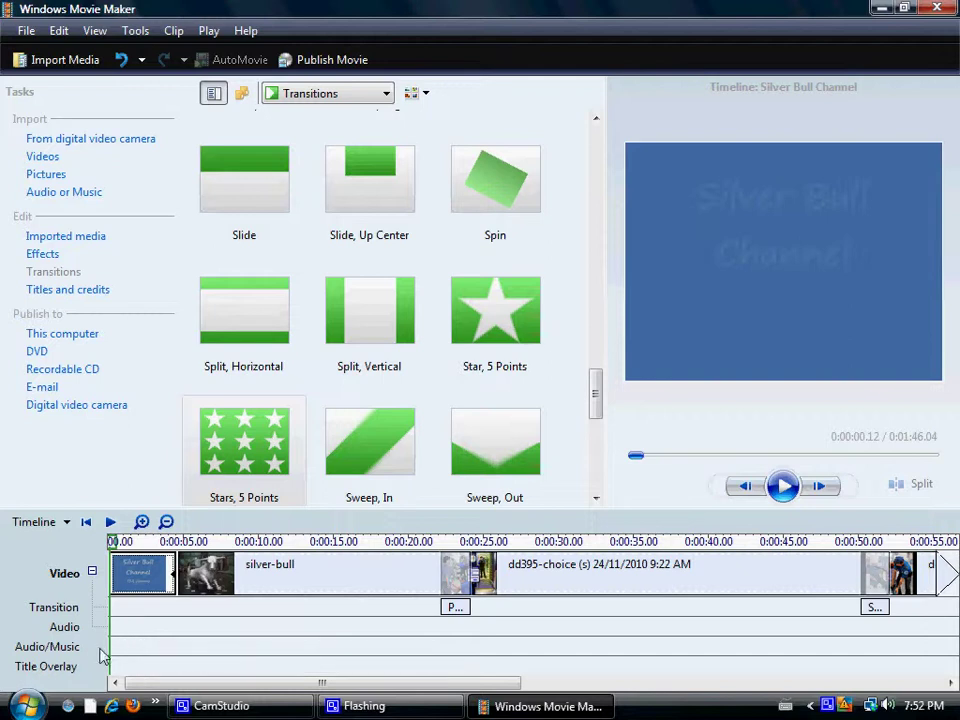
- Launch Sound Recorder from the Start menu's All Programs > Accessories
{"action": "key", "text": "super"}
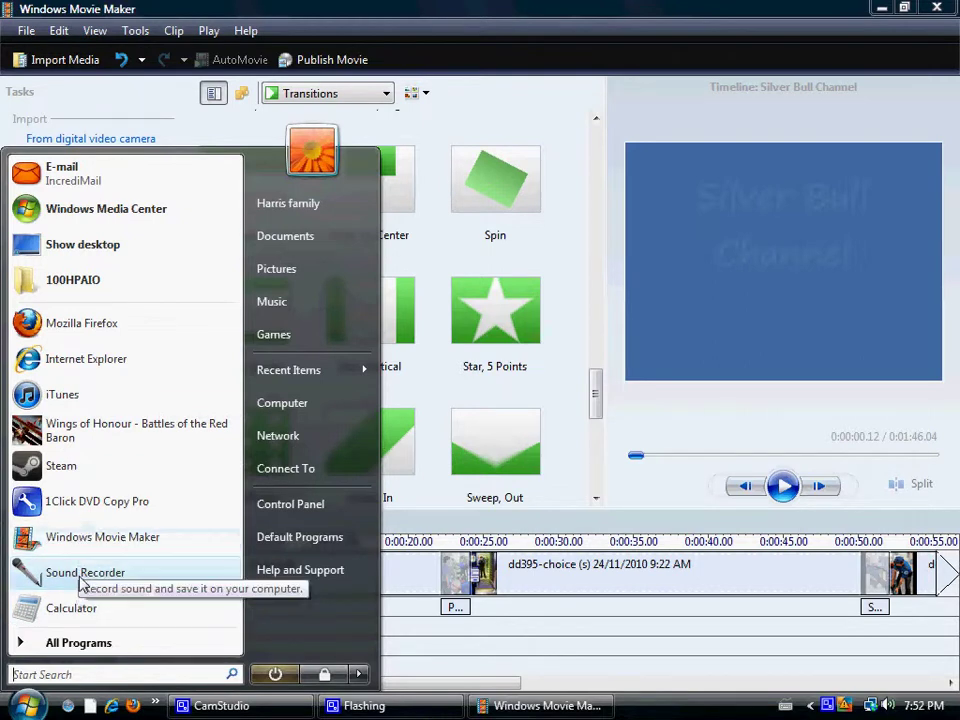
{"action": "left_click", "coordinate": [70, 642]}
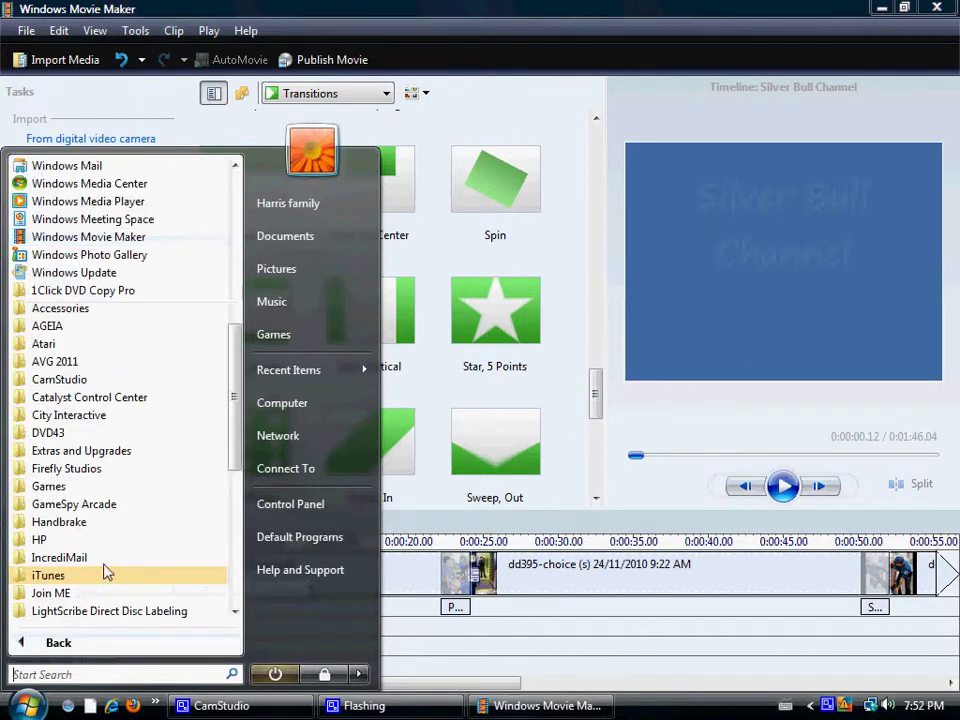
{"action": "left_click", "coordinate": [45, 312]}
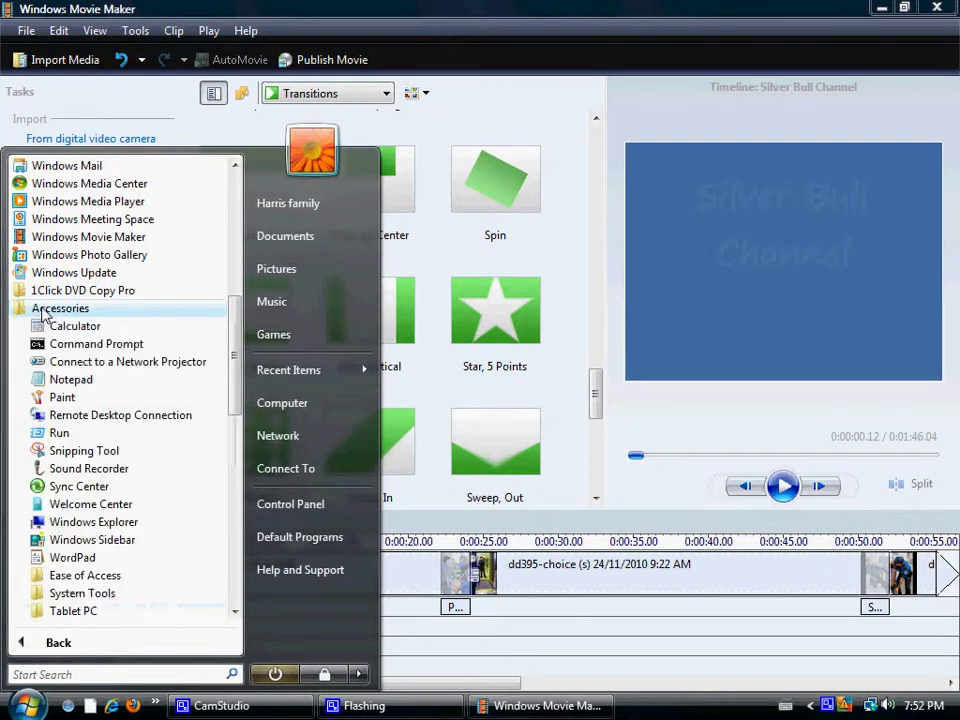
{"action": "left_click", "coordinate": [76, 470]}
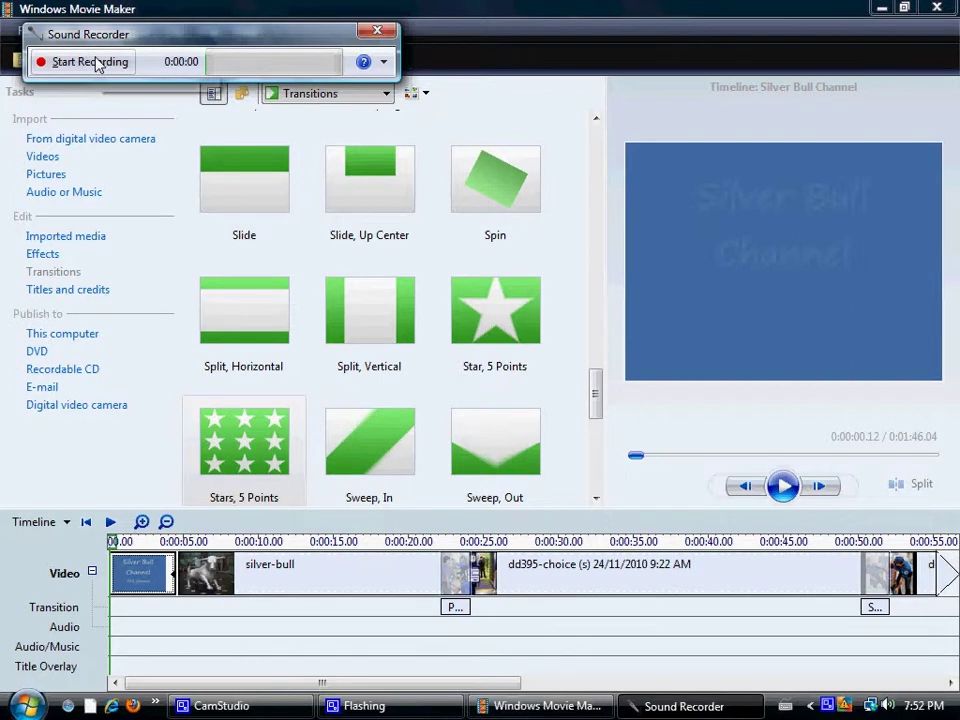
- Record a five-second narration and save it to the Desktop as 'test'
{"action": "left_click", "coordinate": [98, 63]}
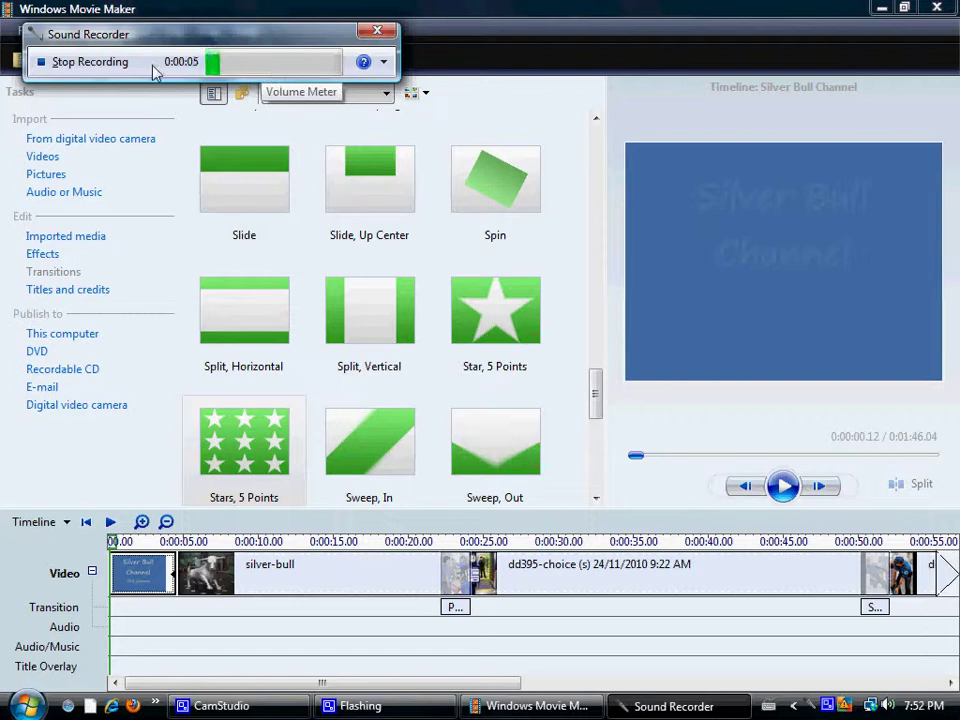
{"action": "left_click", "coordinate": [120, 66]}
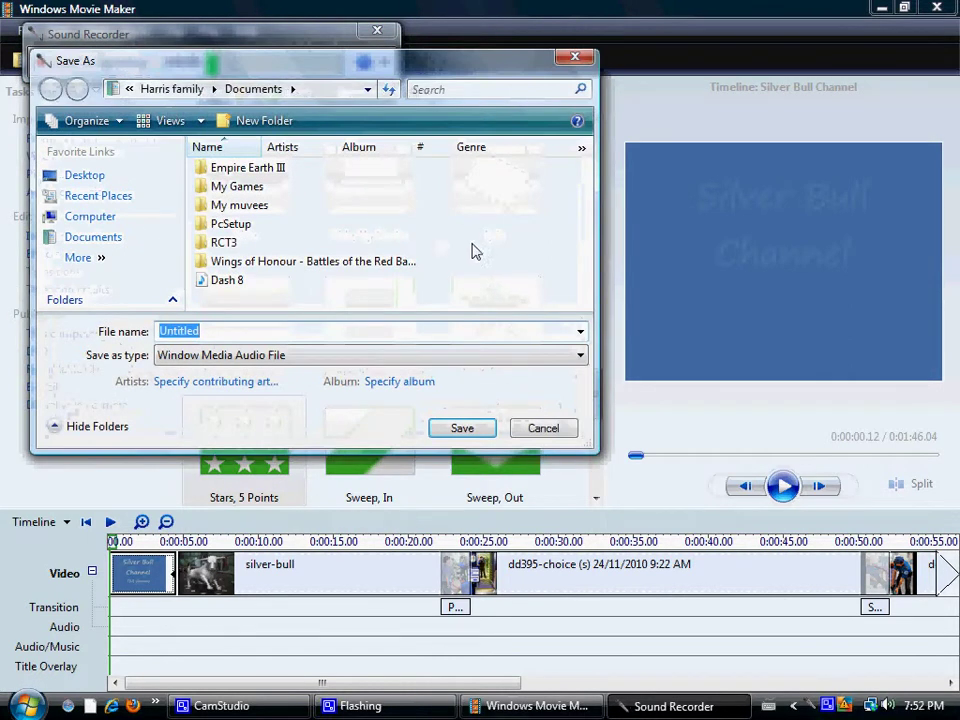
{"action": "left_click", "coordinate": [240, 336]}
{"action": "left_click_drag", "start_coordinate": [240, 336], "coordinate": [129, 332]}
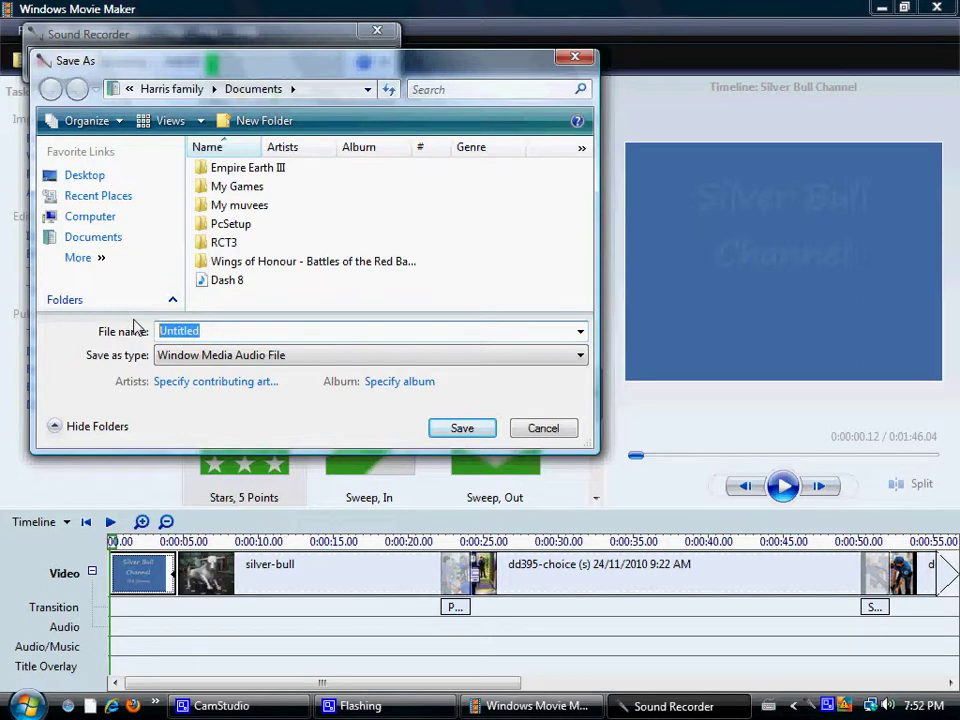
{"action": "key", "text": "BackSpace"}
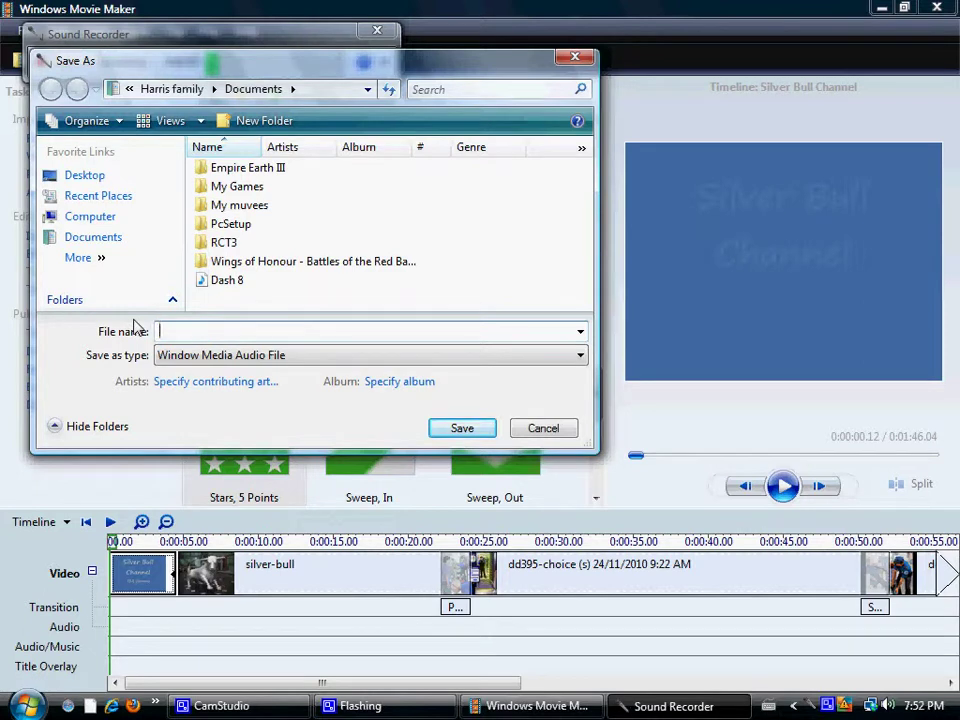
{"action": "type", "text": "test"}
{"action": "left_click", "coordinate": [82, 176]}
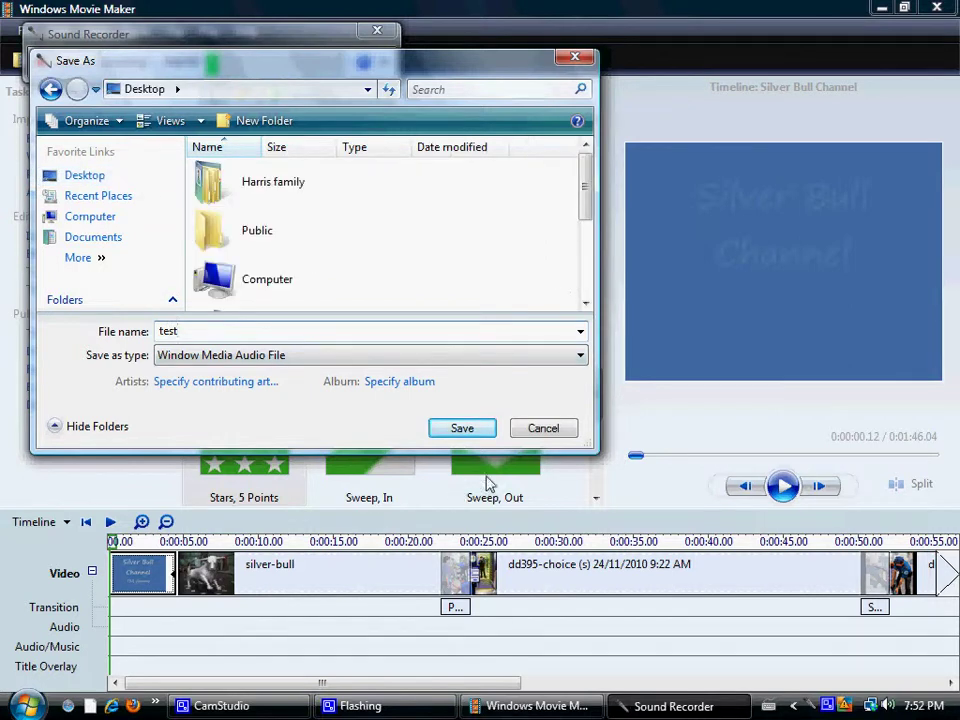
{"action": "left_click", "coordinate": [470, 430]}
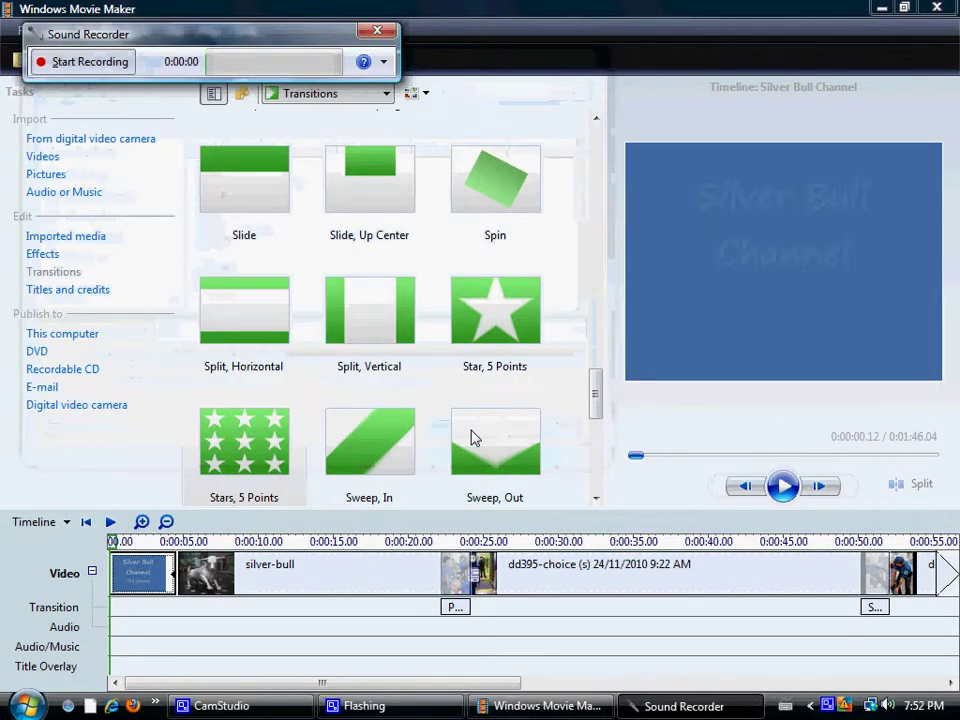
- Close Sound Recorder and import the 'test' recording into the Movie Maker project
{"action": "left_click", "coordinate": [377, 30]}
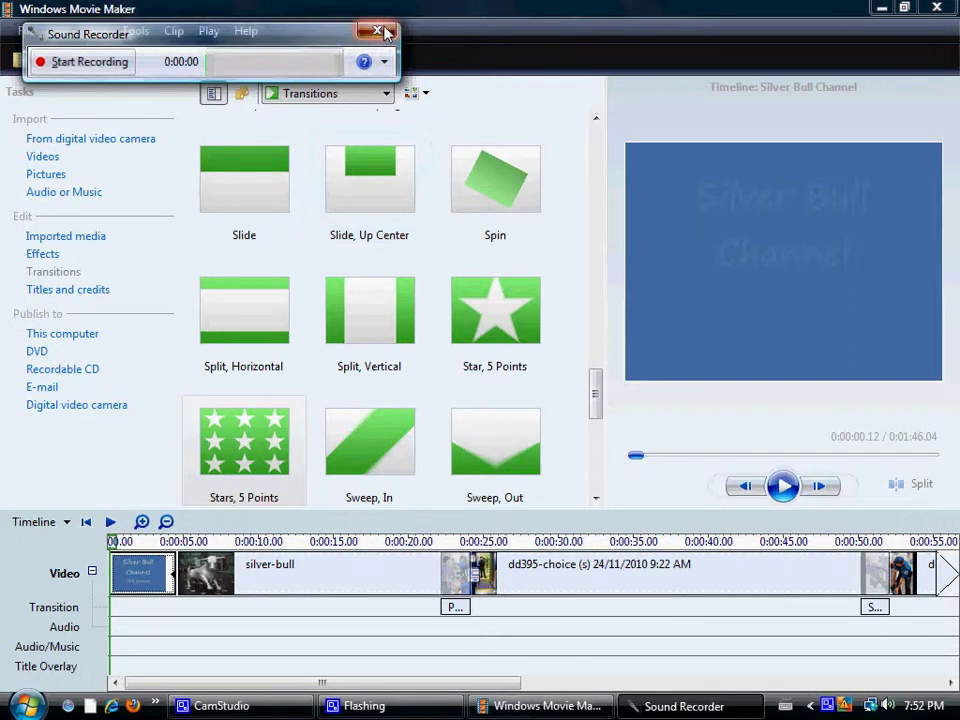
{"action": "left_click", "coordinate": [140, 627]}
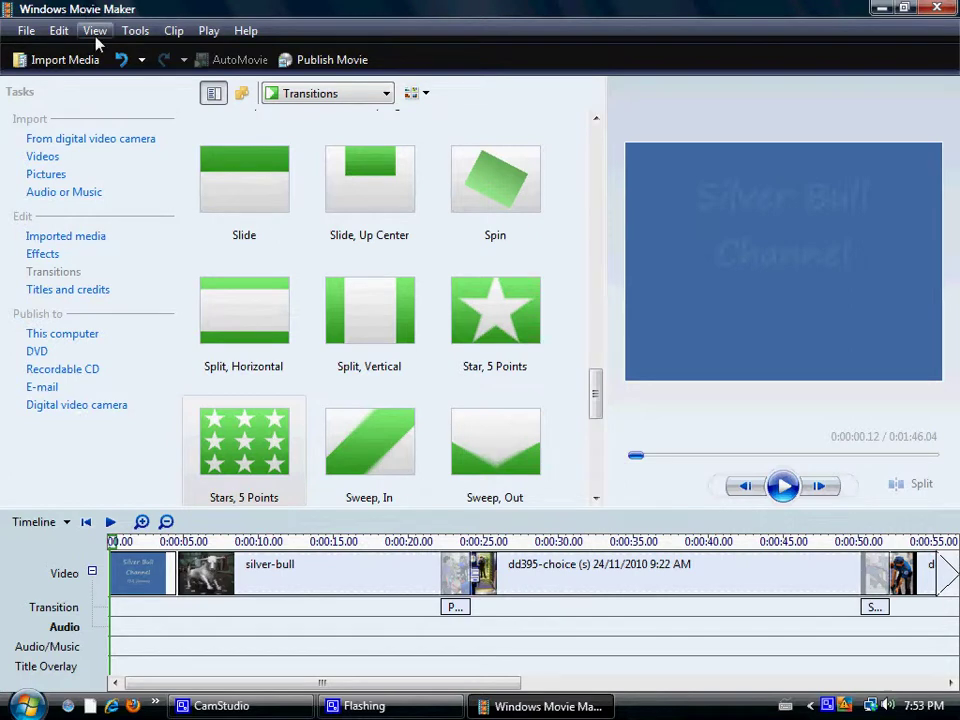
{"action": "right_click", "coordinate": [122, 622]}
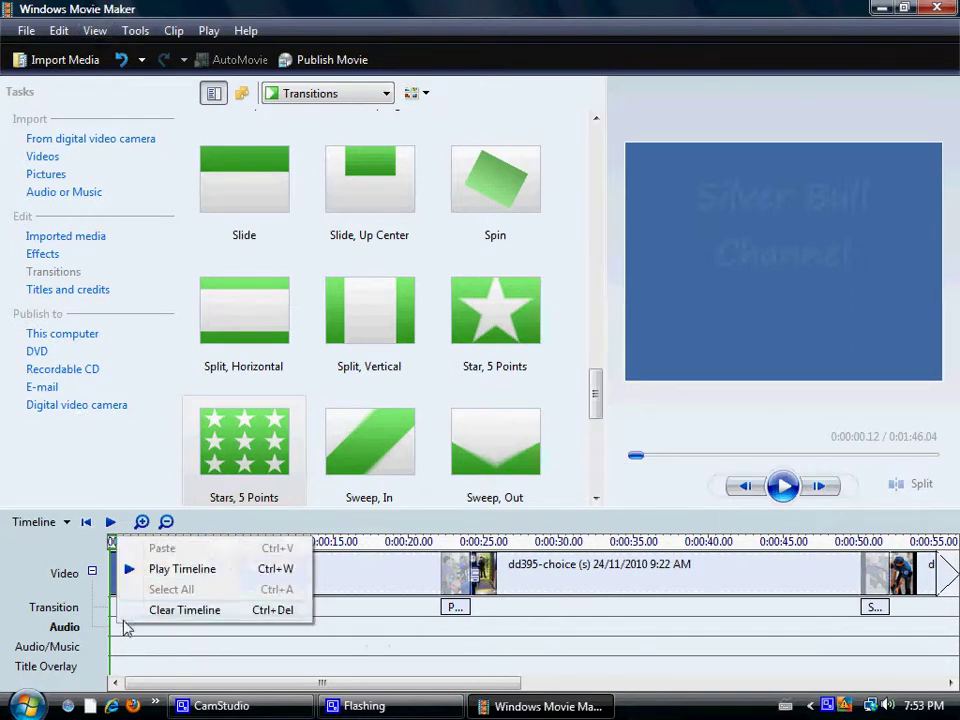
{"action": "left_click", "coordinate": [55, 194]}
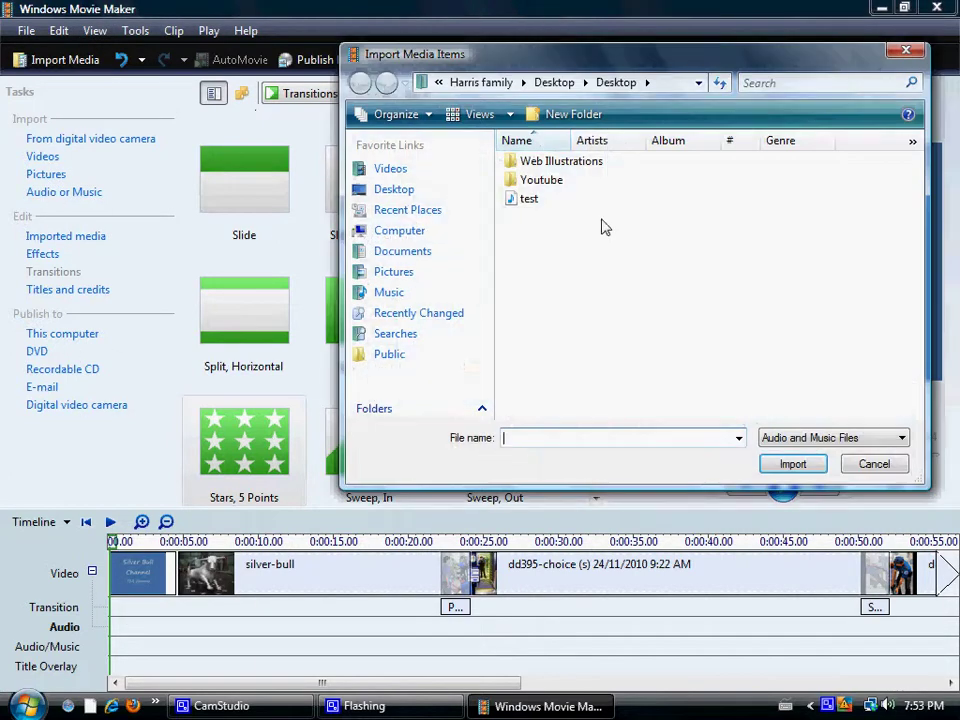
{"action": "left_click", "coordinate": [513, 199]}
{"action": "left_click", "coordinate": [808, 470]}
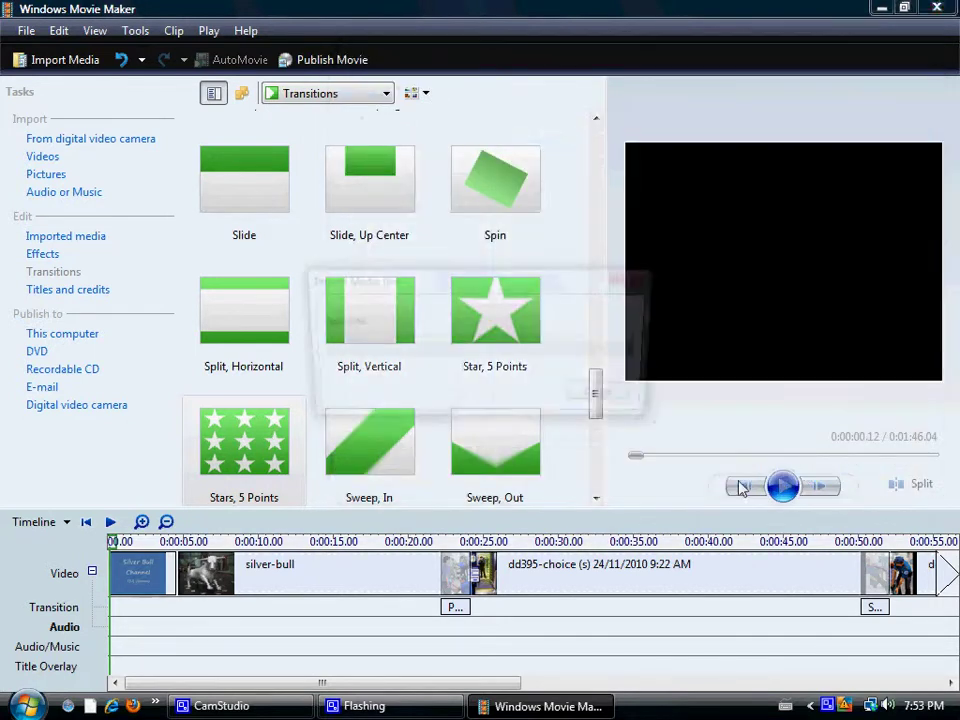
- Place 'test' at the start of the Audio/Music track and play the movie to check it
{"action": "left_click_drag", "start_coordinate": [247, 170], "coordinate": [122, 641]}
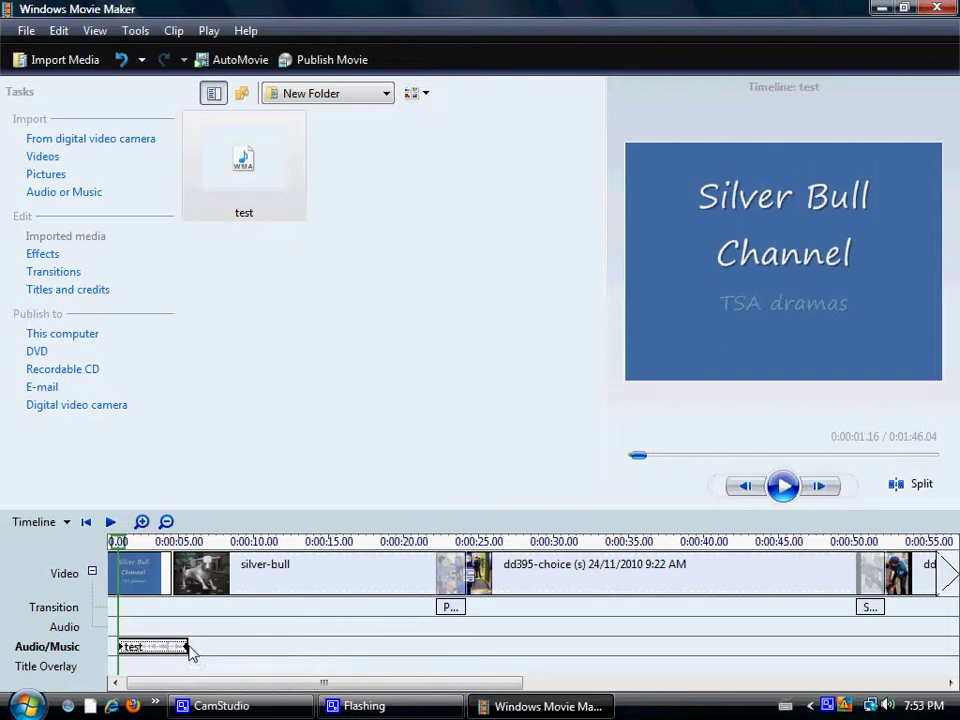
{"action": "left_click", "coordinate": [184, 647]}
{"action": "left_click", "coordinate": [419, 652]}
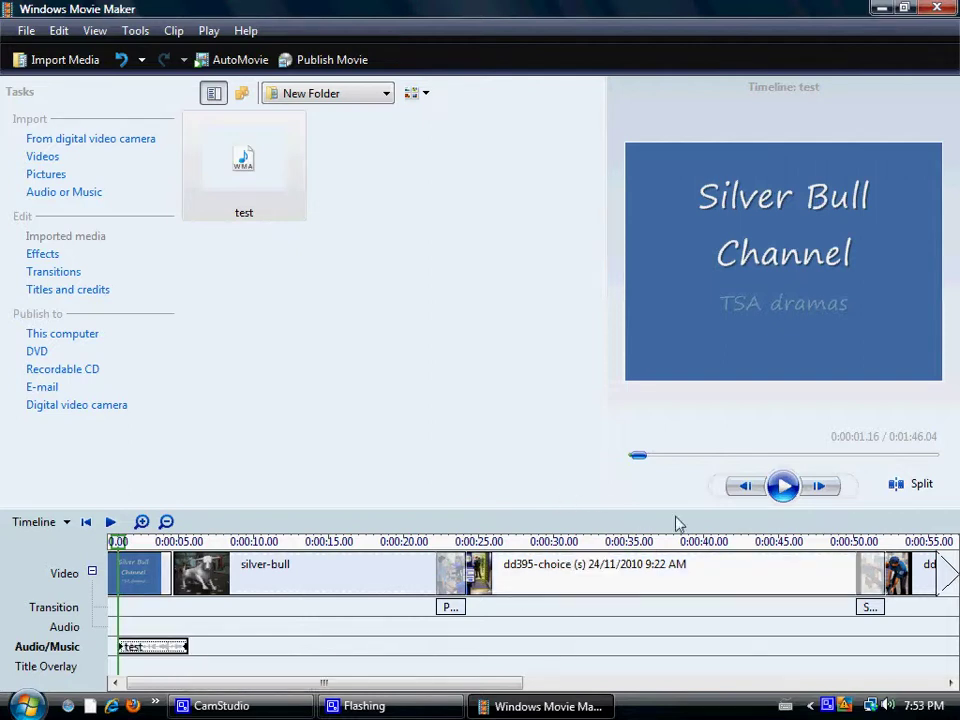
{"action": "left_click", "coordinate": [785, 495]}
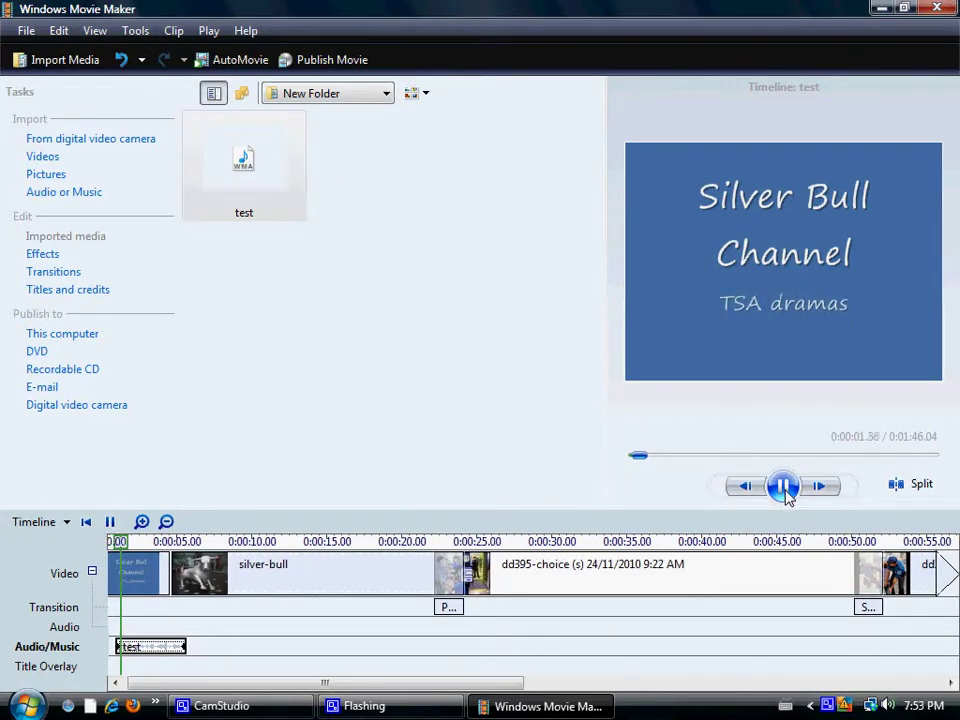
{"action": "left_click", "coordinate": [784, 490]}
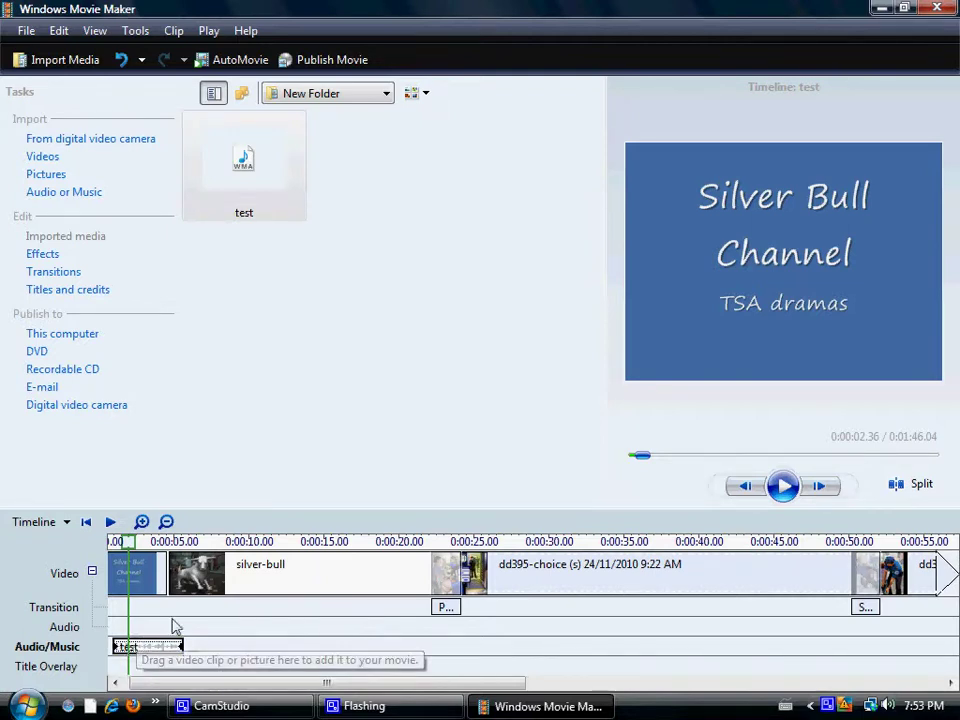
{"action": "scroll", "coordinate": [317, 688], "scroll_direction": "left", "scroll_amount": 1}
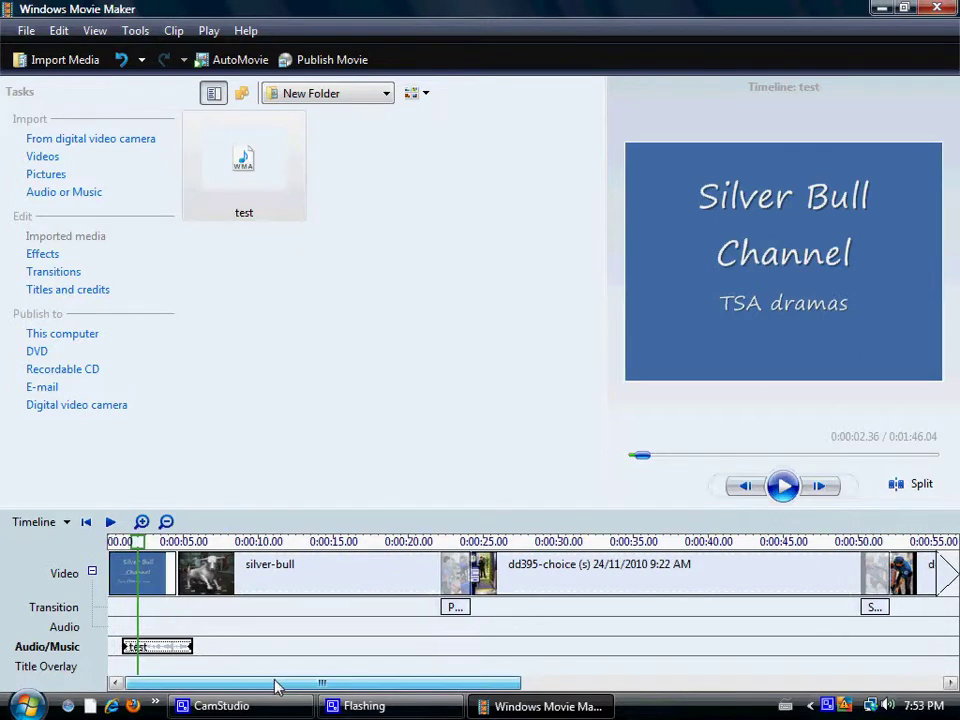
{"action": "mouse_move", "coordinate": [276, 686]}
{"action": "left_mouse_down"}
{"action": "mouse_move", "coordinate": [564, 692]}
{"action": "mouse_move", "coordinate": [279, 671]}
{"action": "left_mouse_up"}
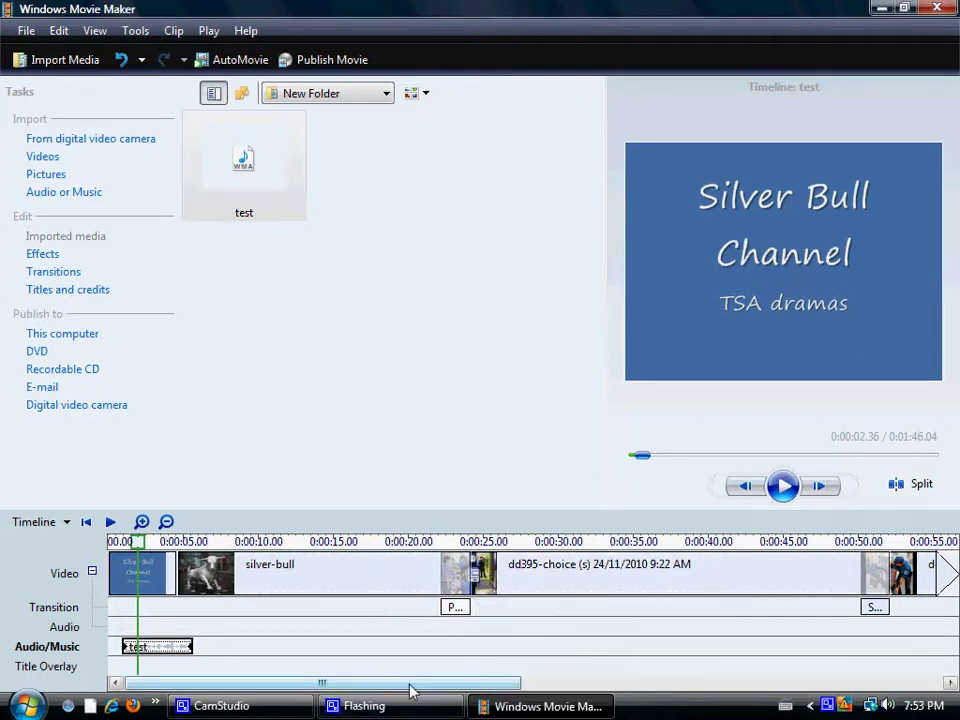
{"action": "mouse_move", "coordinate": [411, 686]}
{"action": "left_mouse_down"}
{"action": "mouse_move", "coordinate": [507, 697]}
{"action": "mouse_move", "coordinate": [725, 690]}
{"action": "mouse_move", "coordinate": [393, 678]}
{"action": "left_mouse_up"}
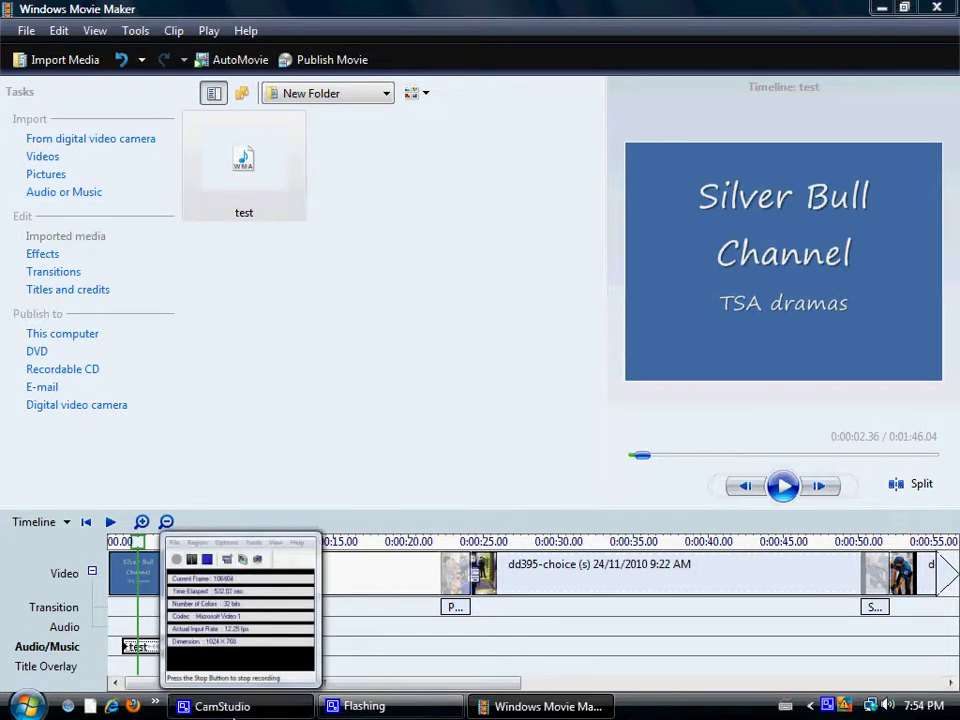
- Bring the CamStudio recorder window up over Movie Maker from the taskbar
{"action": "left_click", "coordinate": [220, 706]}
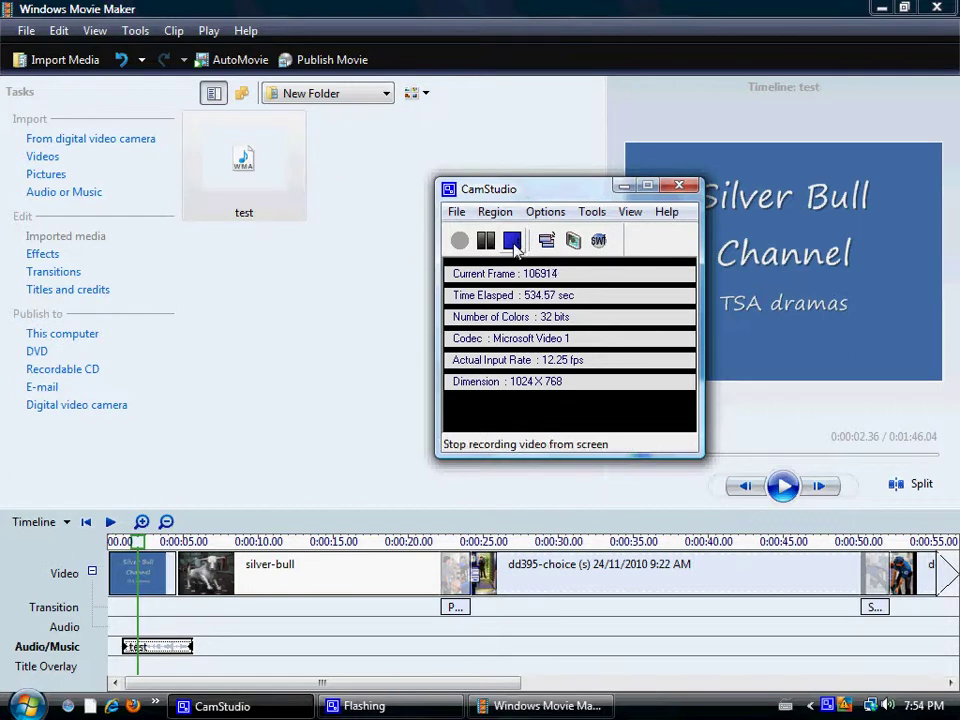